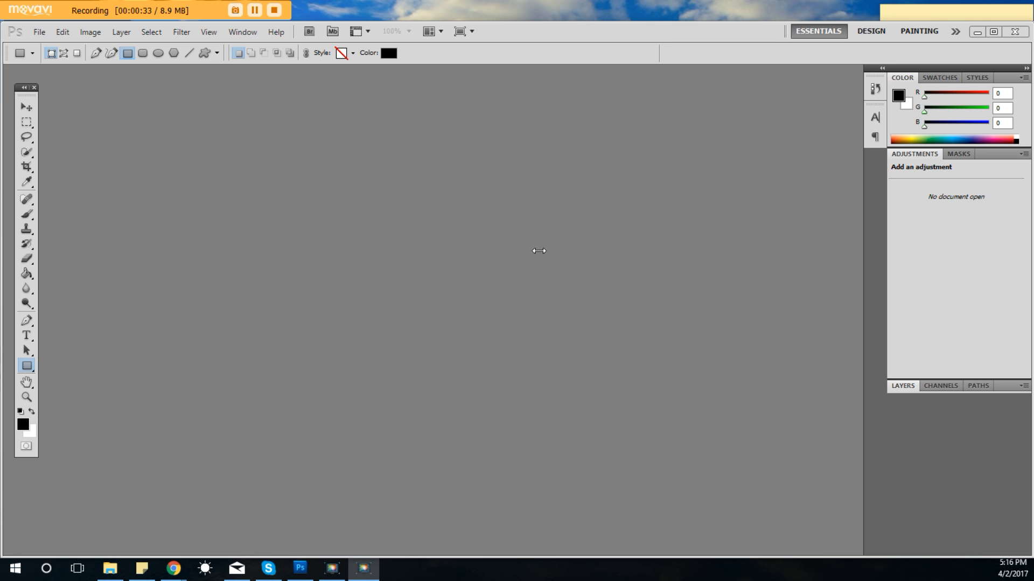
Start a new document and name it video1.
{"action": "left_click", "coordinate": [411, 211]}
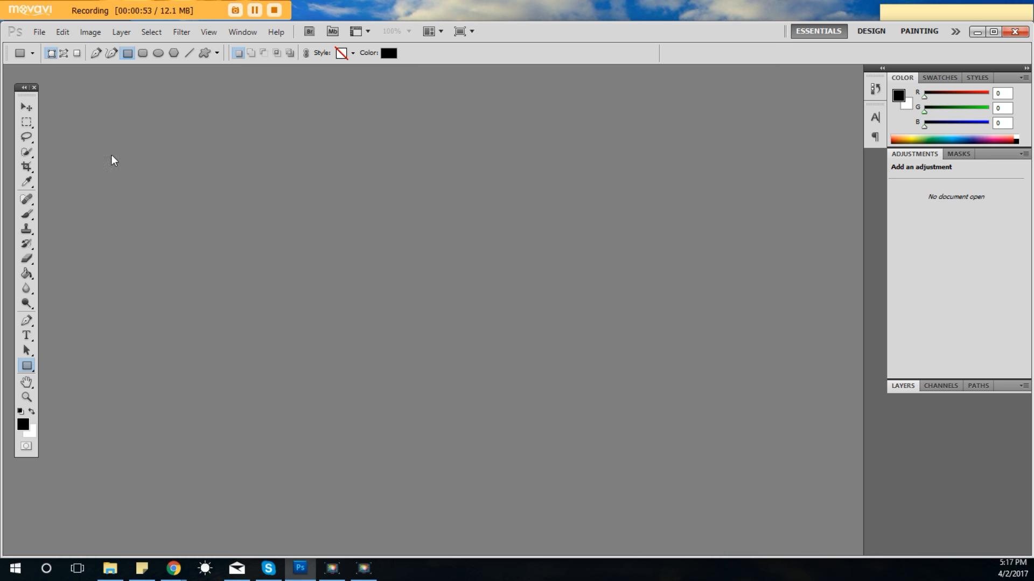
{"action": "left_click", "coordinate": [39, 34]}
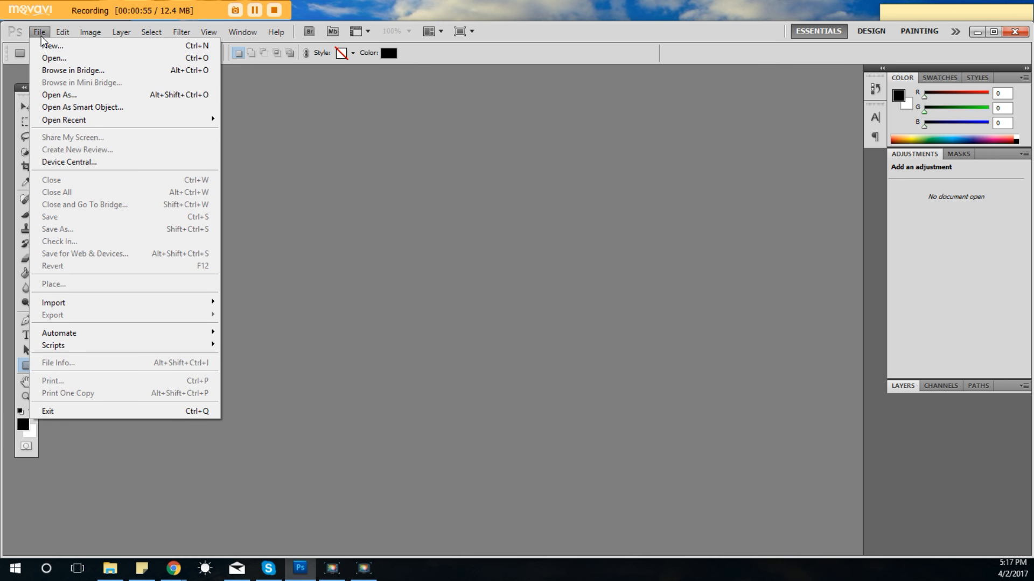
{"action": "left_click", "coordinate": [51, 45]}
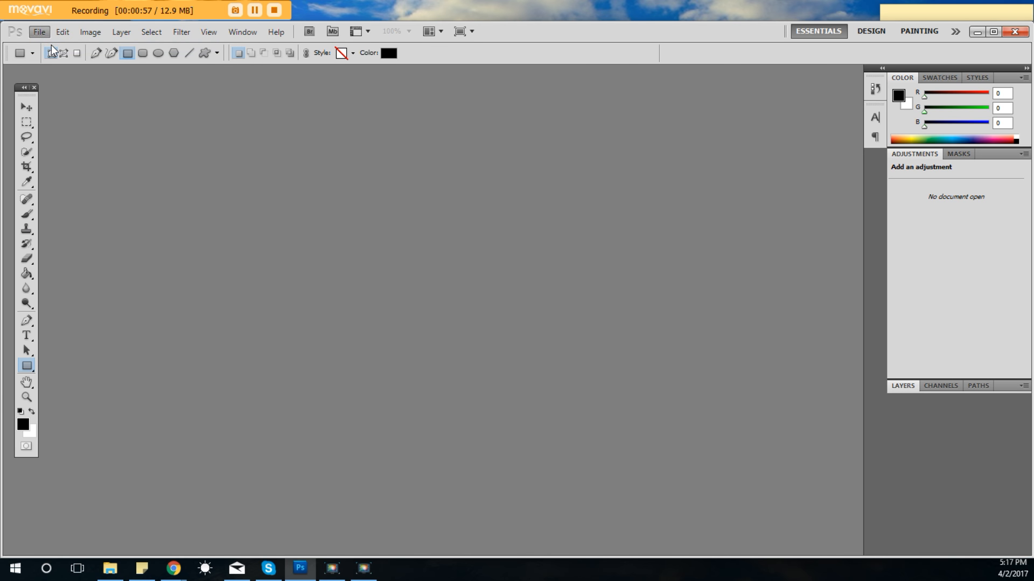
{"action": "left_click_drag", "start_coordinate": [383, 176], "coordinate": [324, 172]}
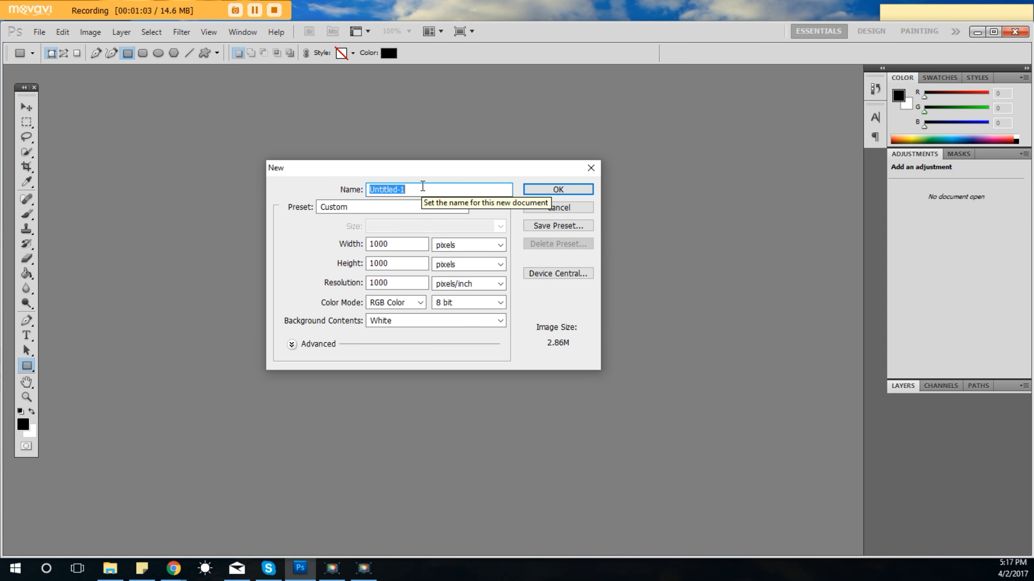
{"action": "type", "text": "video1"}
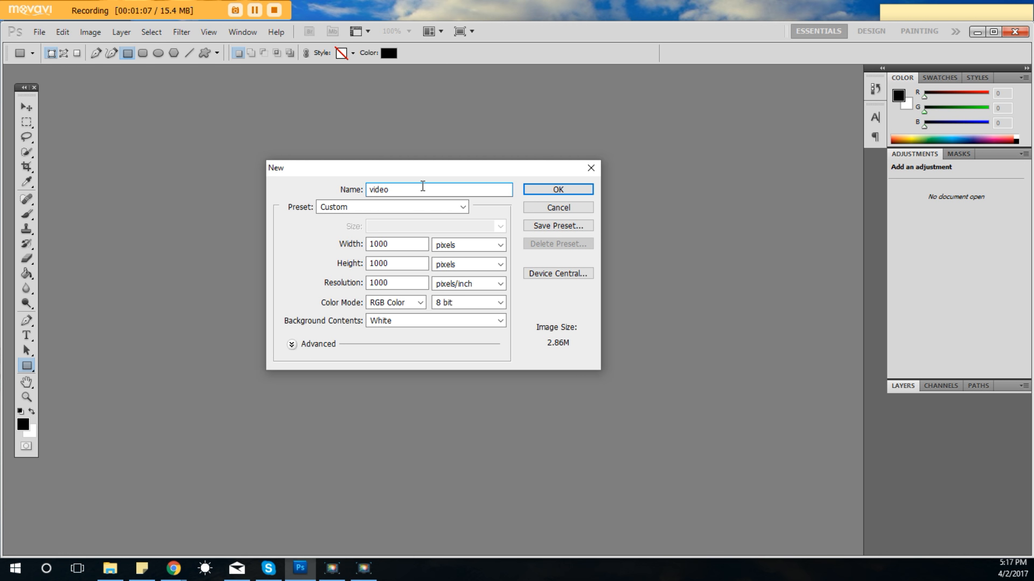
Create the document at 1000 by 1000 pixels, keeping pixels as the width unit and White as the background contents.
{"action": "left_click", "coordinate": [399, 262]}
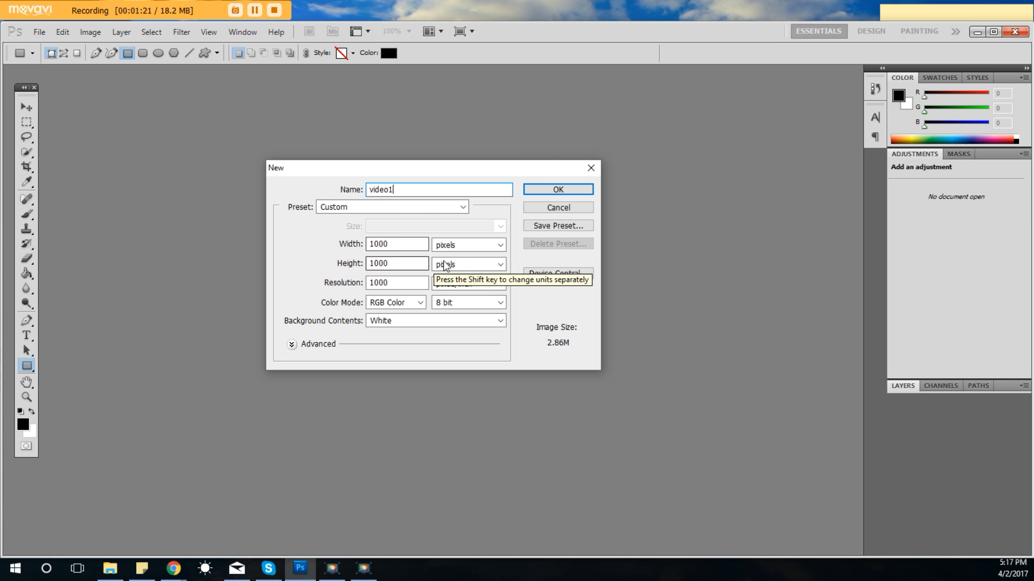
{"action": "left_click", "coordinate": [457, 245]}
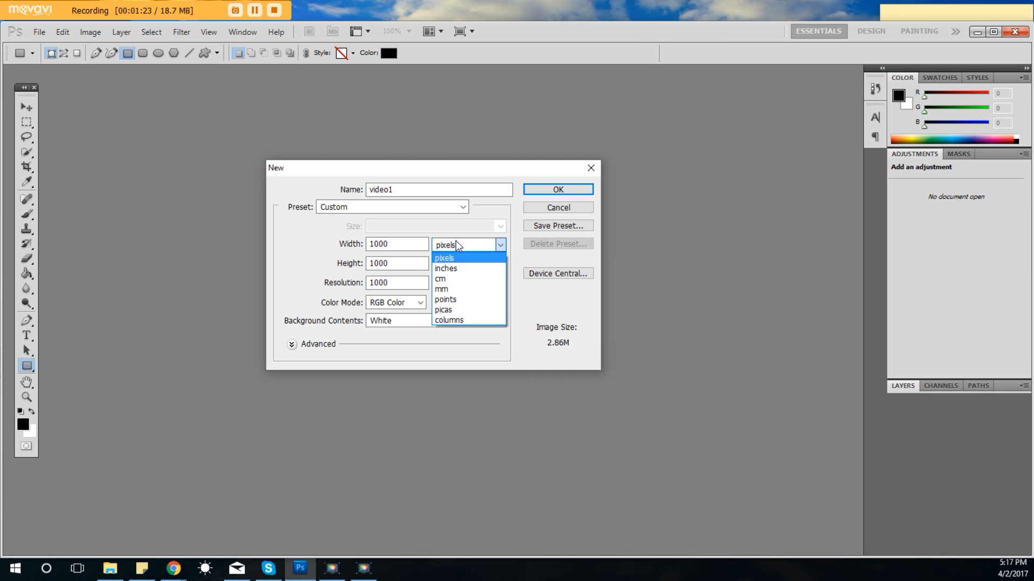
{"action": "left_click", "coordinate": [446, 257]}
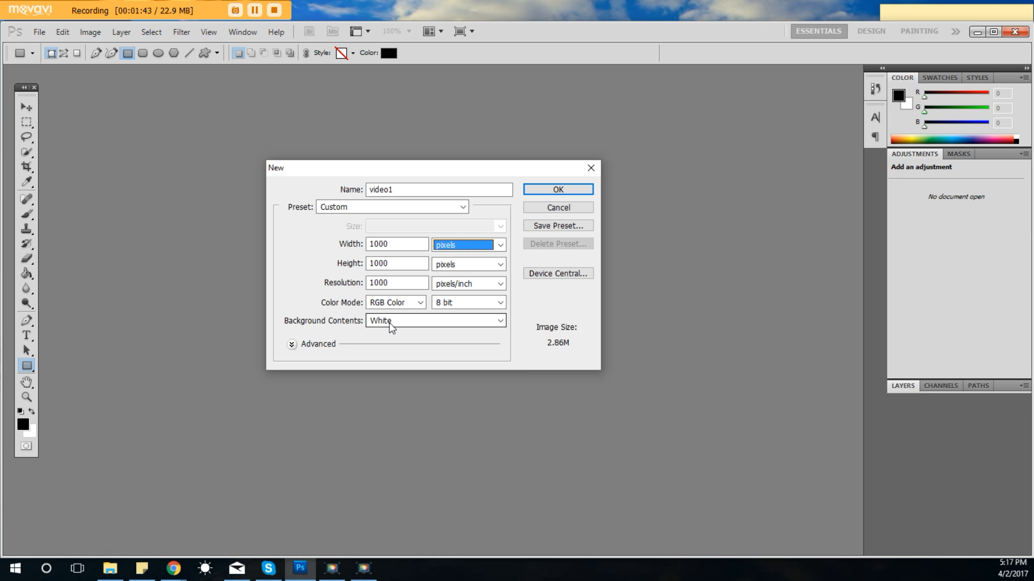
{"action": "left_click", "coordinate": [415, 322]}
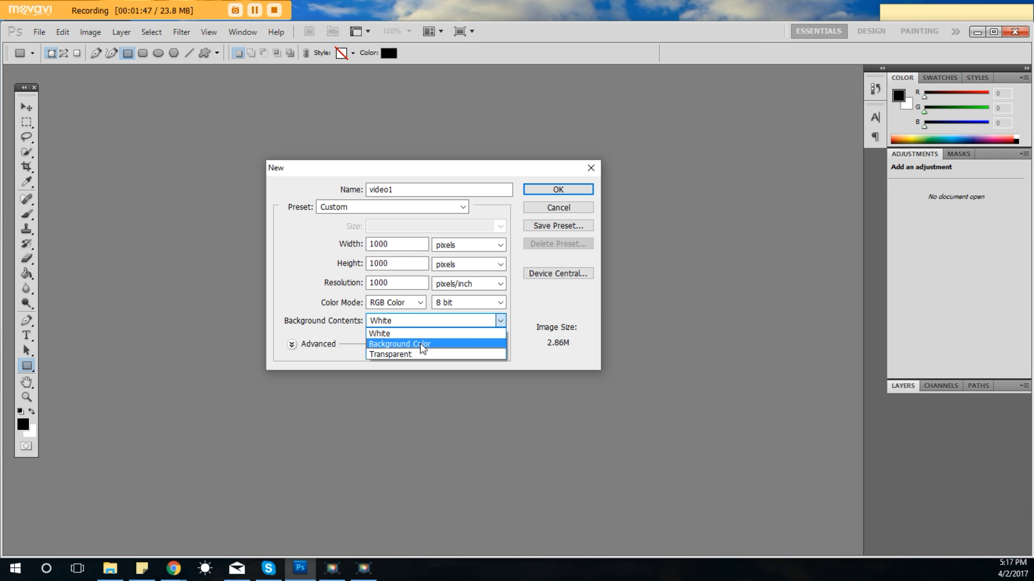
{"action": "left_click", "coordinate": [328, 251]}
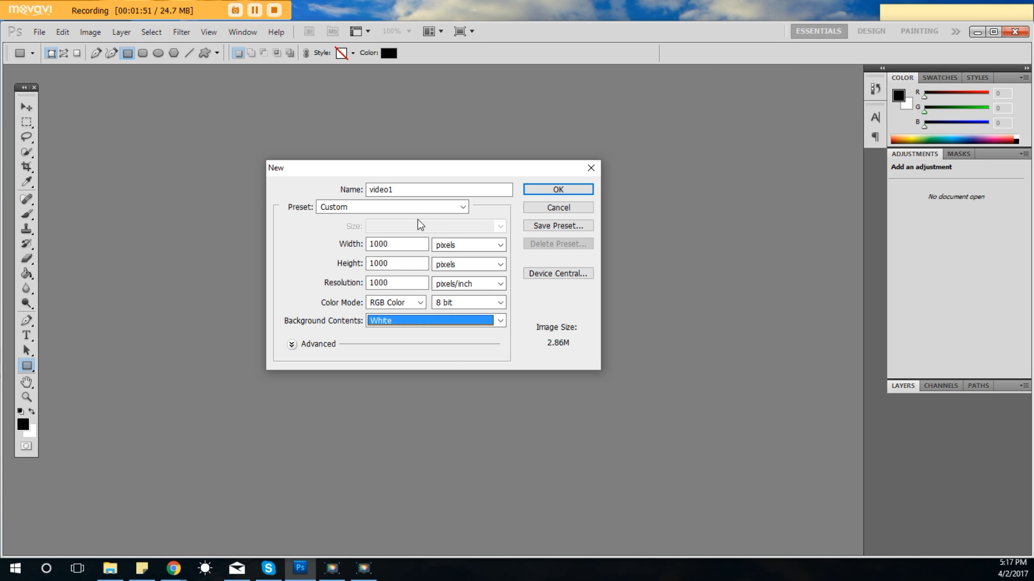
{"action": "key", "text": "Tab"}
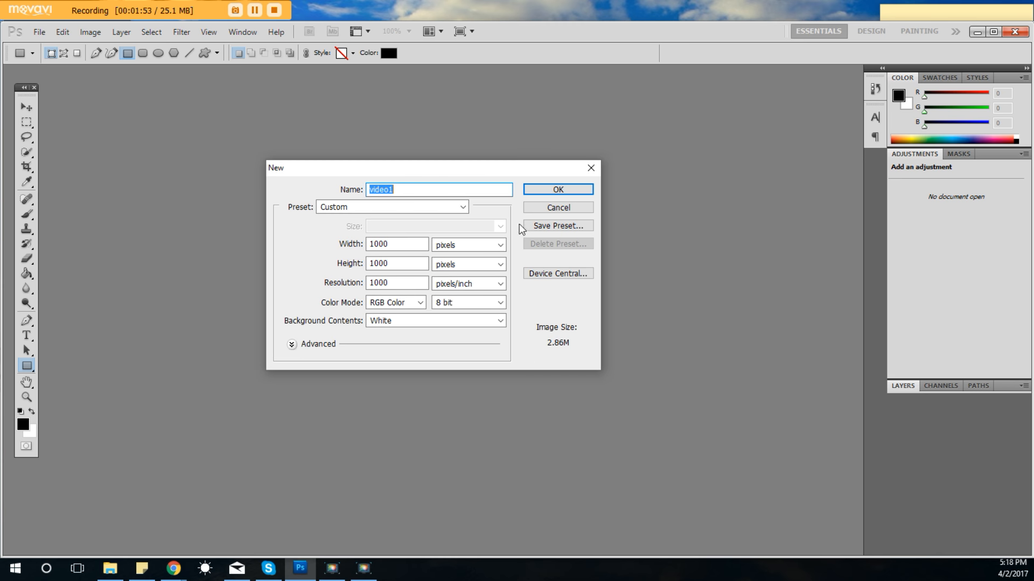
{"action": "left_click", "coordinate": [541, 186]}
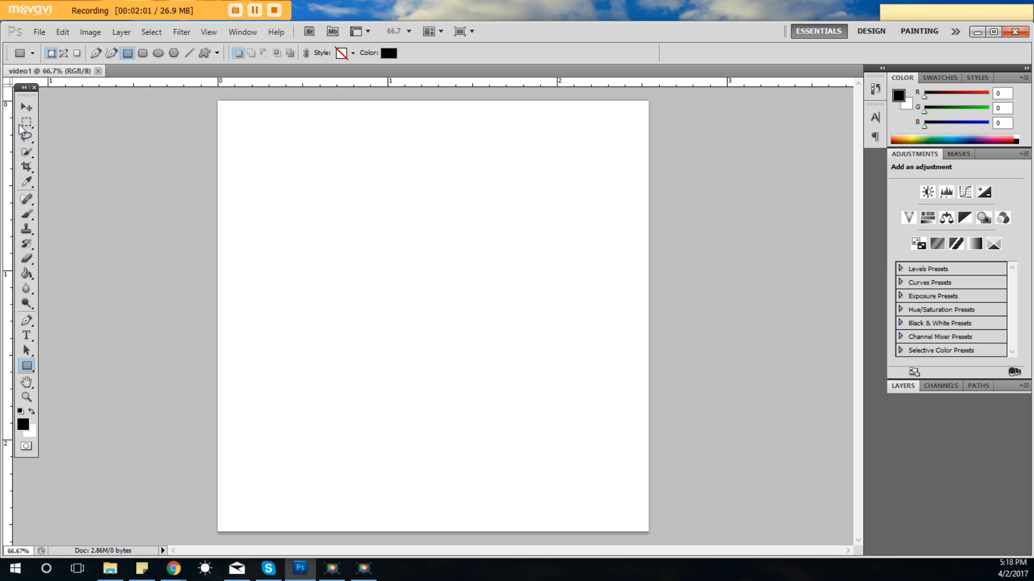
{"action": "key", "text": "F9"}
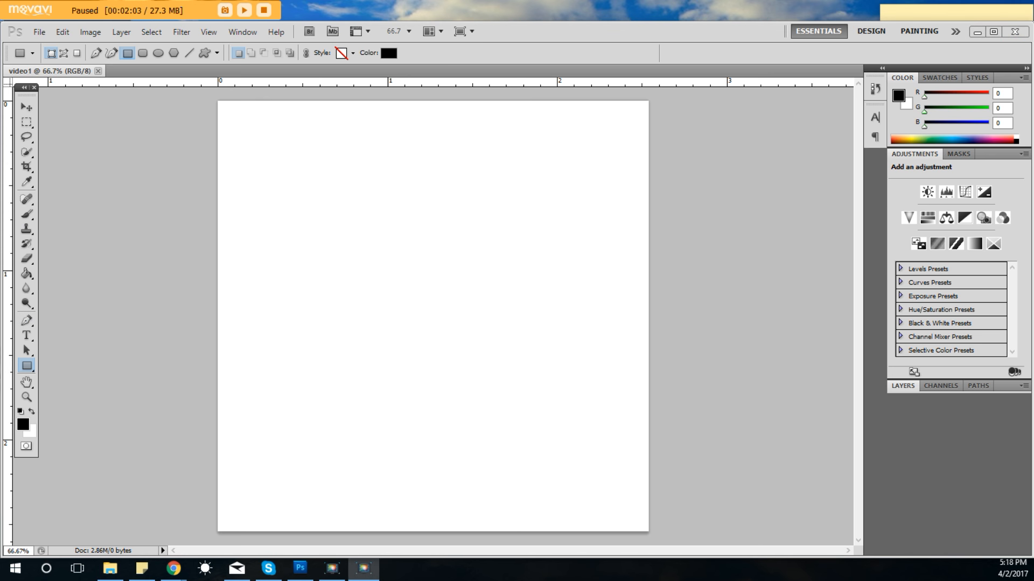
{"action": "key", "text": "F9"}
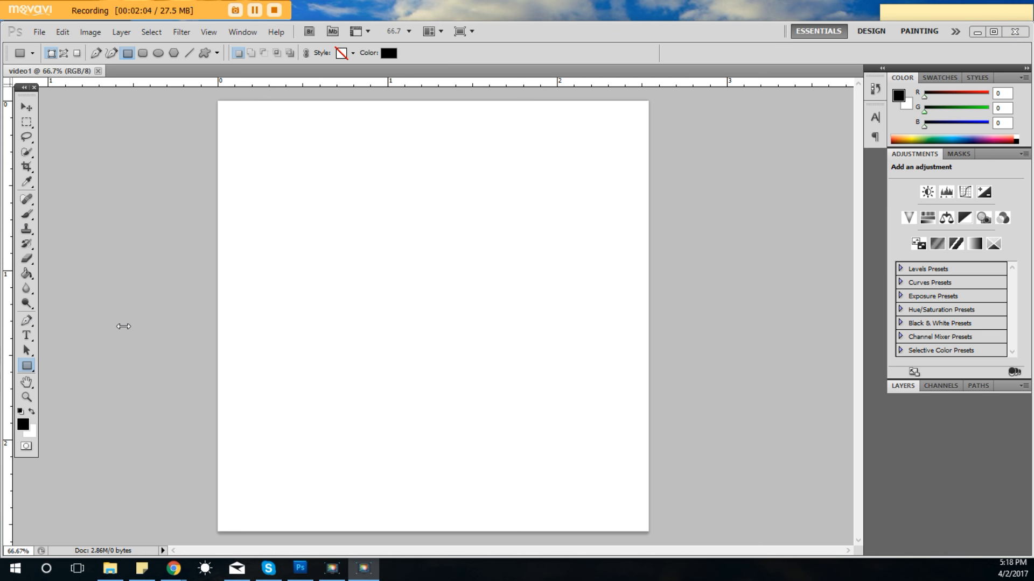
{"action": "left_click", "coordinate": [28, 108]}
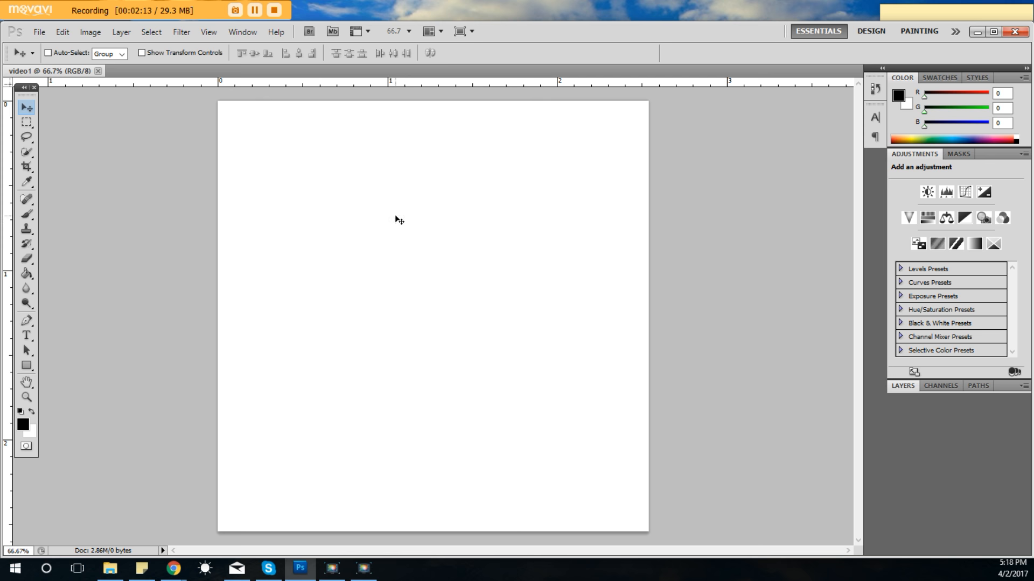
{"action": "left_click", "coordinate": [28, 124]}
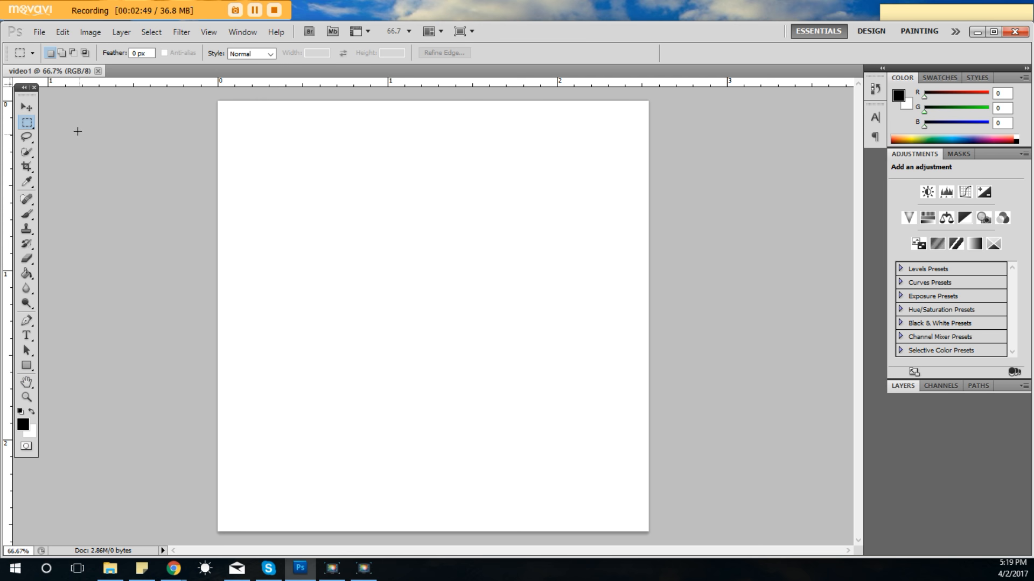
{"action": "left_click", "coordinate": [26, 109]}
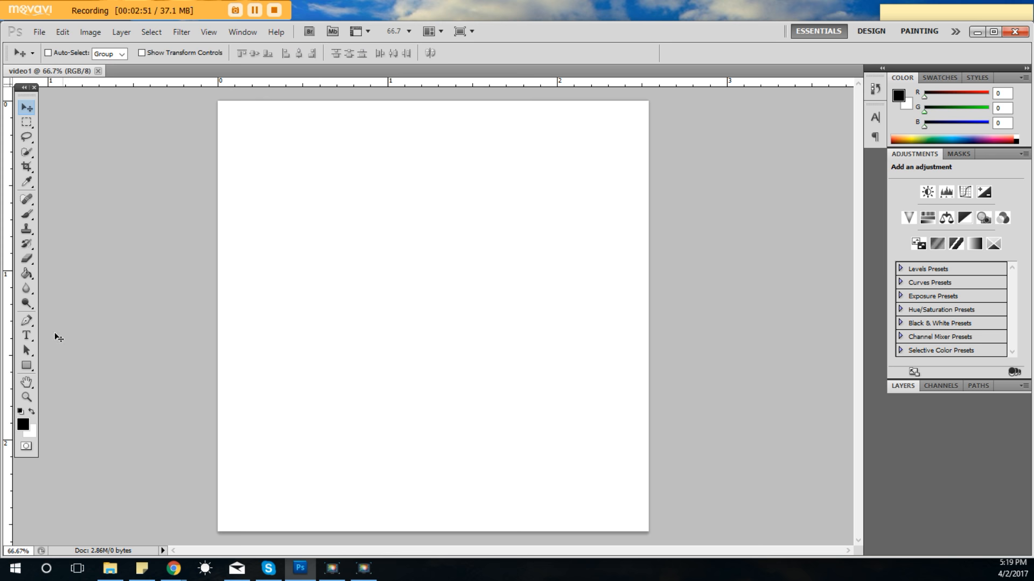
Draw a black rectangle near the middle of the canvas, about half the canvas width, with the Rectangle Tool.
{"action": "left_click", "coordinate": [26, 366]}
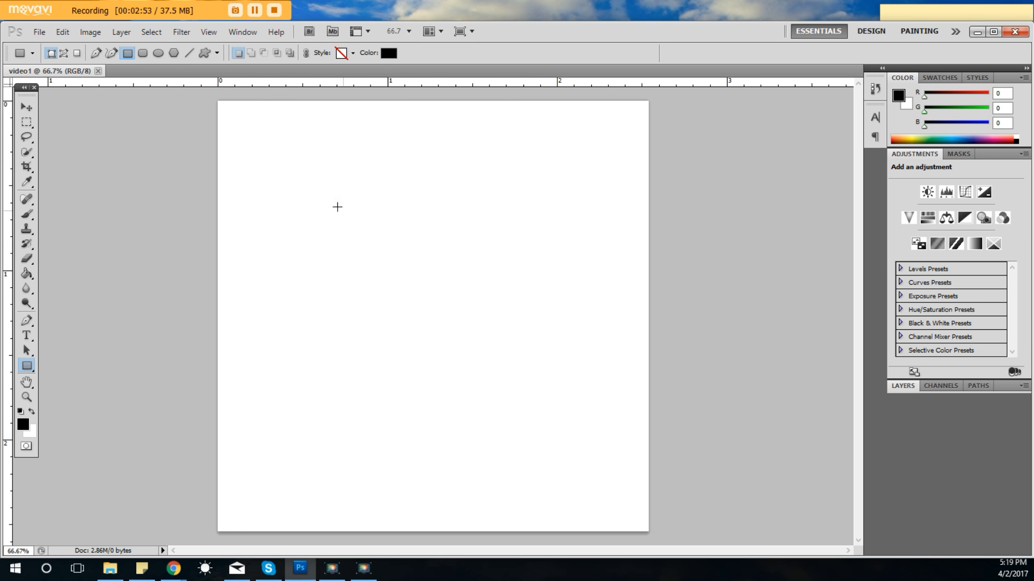
{"action": "right_click", "coordinate": [28, 366]}
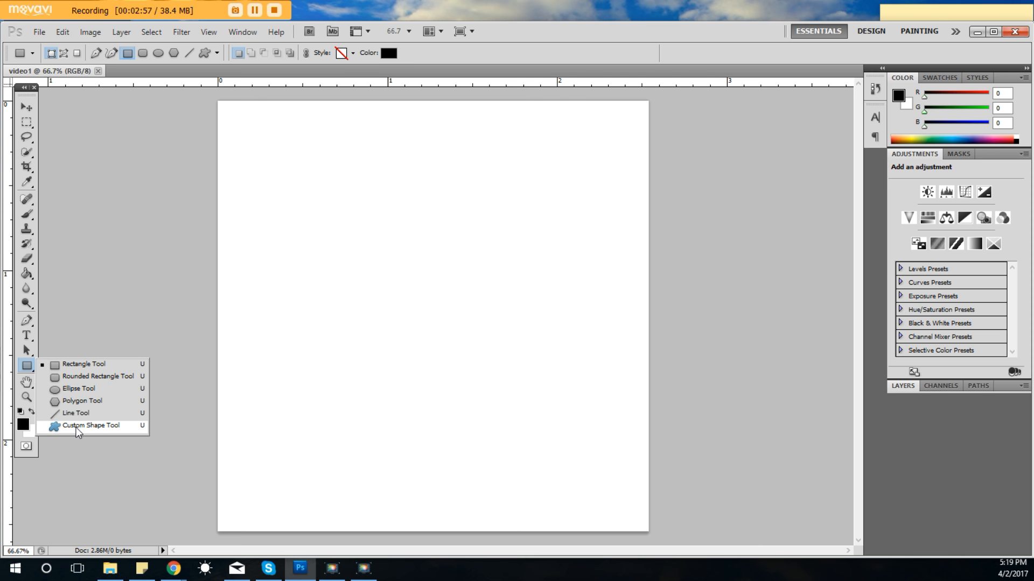
{"action": "left_click", "coordinate": [28, 367]}
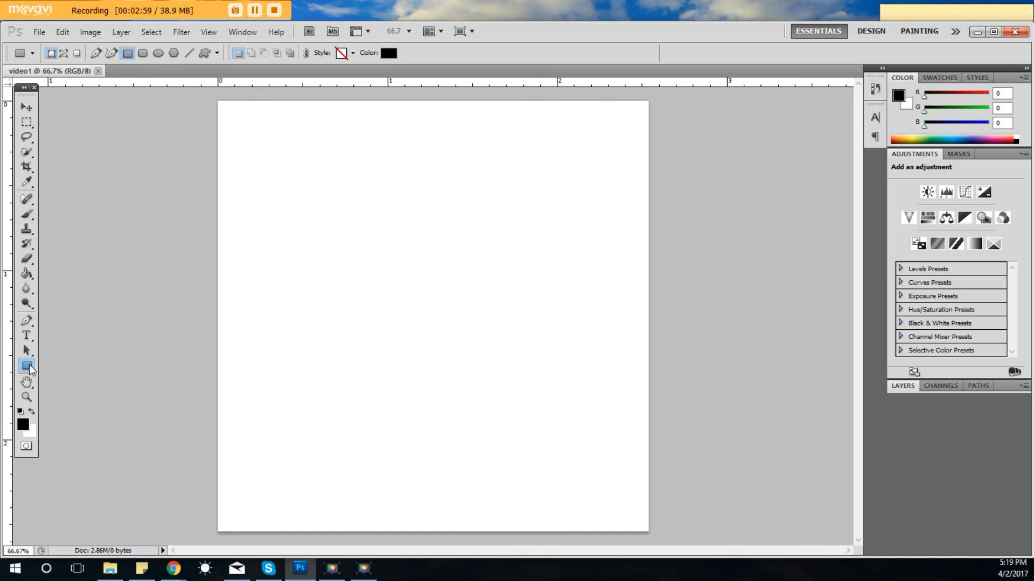
{"action": "left_click_drag", "start_coordinate": [332, 211], "coordinate": [544, 382]}
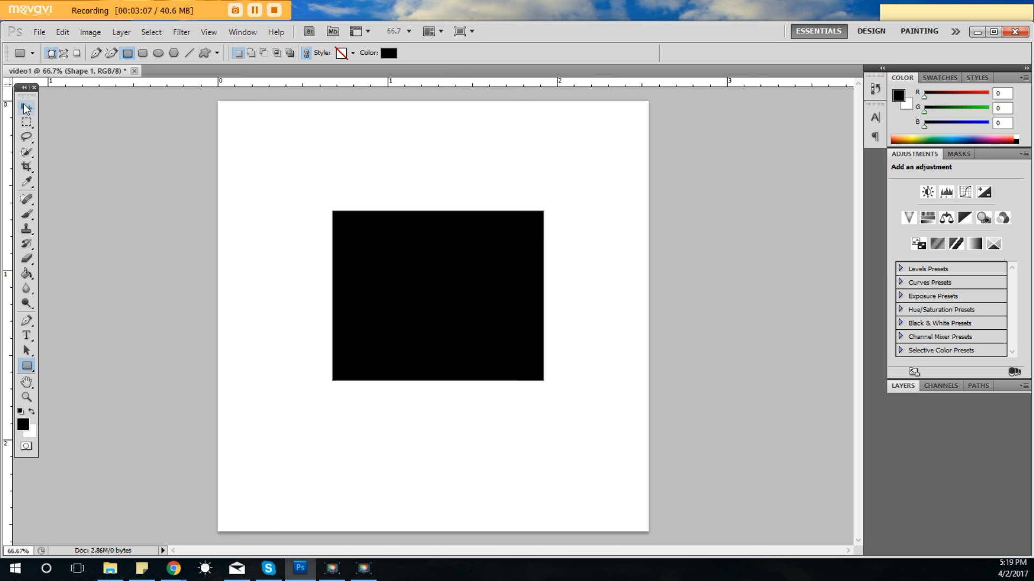
Nudge the black rectangle up and left with the Move tool and place it flush in the canvas's upper-left corner.
{"action": "left_click", "coordinate": [27, 108]}
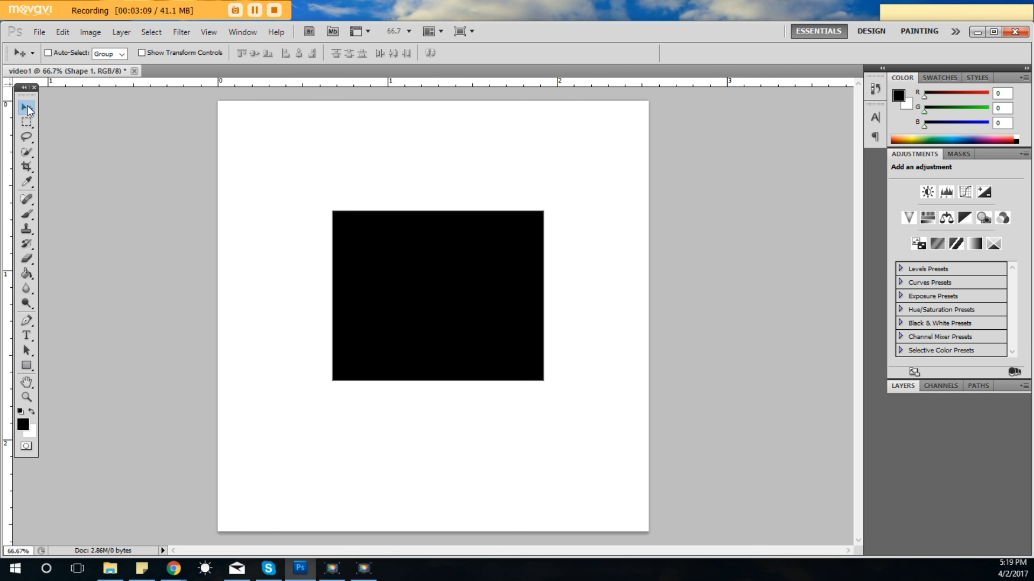
{"action": "mouse_move", "coordinate": [472, 285]}
{"action": "left_mouse_down"}
{"action": "mouse_move", "coordinate": [440, 266]}
{"action": "mouse_move", "coordinate": [411, 216]}
{"action": "mouse_move", "coordinate": [496, 202]}
{"action": "mouse_move", "coordinate": [492, 245]}
{"action": "mouse_move", "coordinate": [432, 299]}
{"action": "mouse_move", "coordinate": [526, 372]}
{"action": "mouse_move", "coordinate": [366, 200]}
{"action": "mouse_move", "coordinate": [366, 168]}
{"action": "mouse_move", "coordinate": [482, 298]}
{"action": "left_mouse_up"}
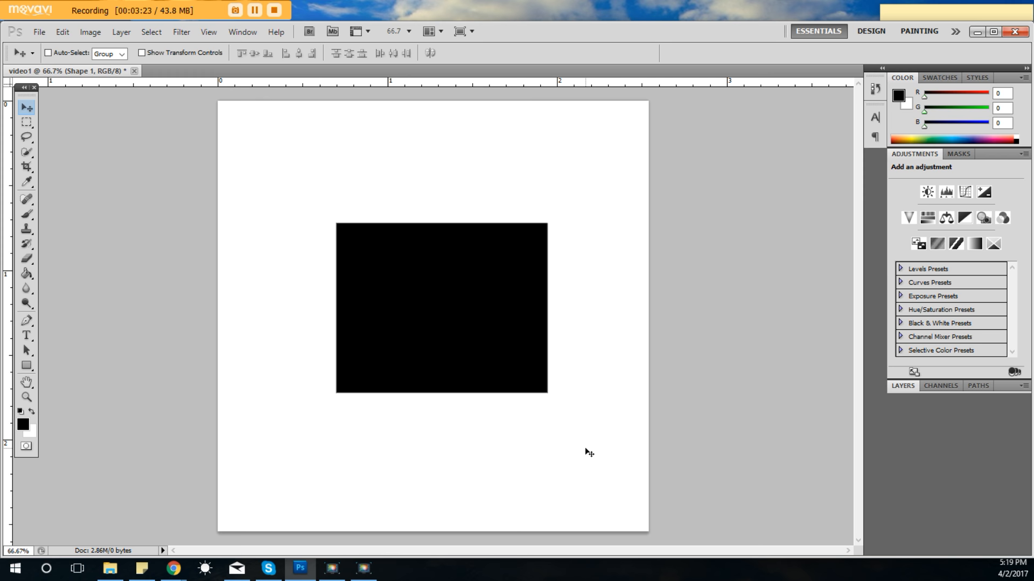
{"action": "key", "text": "Up"}
{"action": "key", "text": "Up"}
{"action": "key", "text": "Up"}
{"action": "key", "text": "Up"}
{"action": "key", "text": "Up"}
{"action": "key", "text": "Up"}
{"action": "key", "text": "Up"}
{"action": "key", "text": "Up"}
{"action": "key", "text": "Up"}
{"action": "key", "text": "Up"}
{"action": "key", "text": "Up"}
{"action": "key", "text": "Up"}
{"action": "key", "text": "Up"}
{"action": "key", "text": "Up"}
{"action": "key", "text": "Up"}
{"action": "key", "text": "Up"}
{"action": "key", "text": "Up"}
{"action": "key", "text": "Up"}
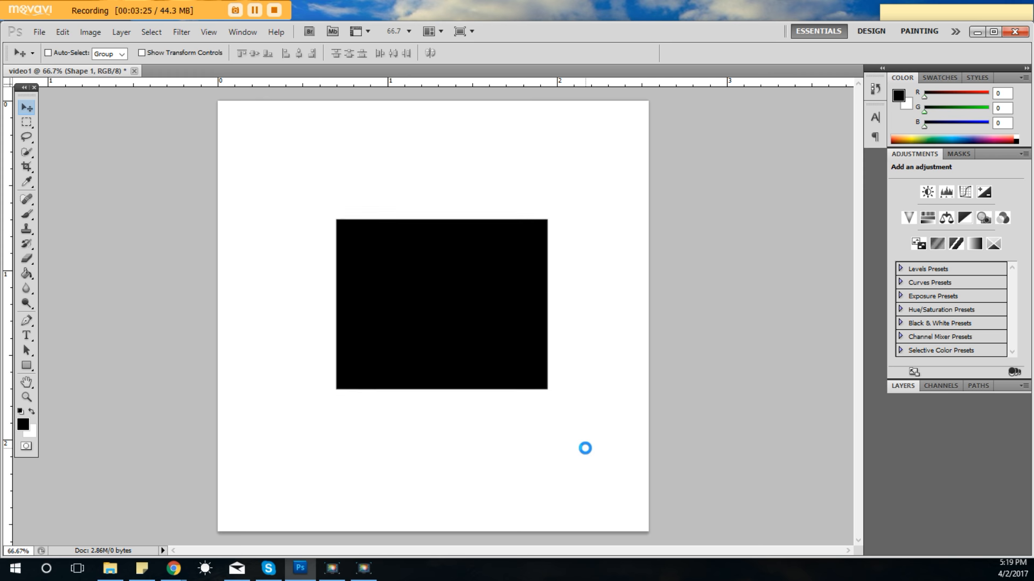
{"action": "key", "text": "Up"}
{"action": "key", "text": "Up"}
{"action": "key", "text": "Up"}
{"action": "key", "text": "Up"}
{"action": "key", "text": "Up"}
{"action": "key", "text": "Up"}
{"action": "key", "text": "Up"}
{"action": "key", "text": "Up"}
{"action": "key", "text": "Up"}
{"action": "key", "text": "Up"}
{"action": "key", "text": "Up"}
{"action": "key", "text": "Up"}
{"action": "key", "text": "Up"}
{"action": "key", "text": "Up"}
{"action": "key", "text": "Up"}
{"action": "key", "text": "Up"}
{"action": "key", "text": "Up"}
{"action": "key", "text": "Up"}
{"action": "key", "text": "Up"}
{"action": "key", "text": "Up"}
{"action": "key", "text": "Left"}
{"action": "key", "text": "Left"}
{"action": "key", "text": "Left"}
{"action": "key", "text": "Left"}
{"action": "key", "text": "Left"}
{"action": "key", "text": "Left"}
{"action": "key", "text": "Left"}
{"action": "key", "text": "Left"}
{"action": "key", "text": "Left"}
{"action": "key", "text": "Left"}
{"action": "key", "text": "Left"}
{"action": "key", "text": "Left"}
{"action": "key", "text": "Left"}
{"action": "key", "text": "Left"}
{"action": "key", "text": "Left"}
{"action": "key", "text": "Left"}
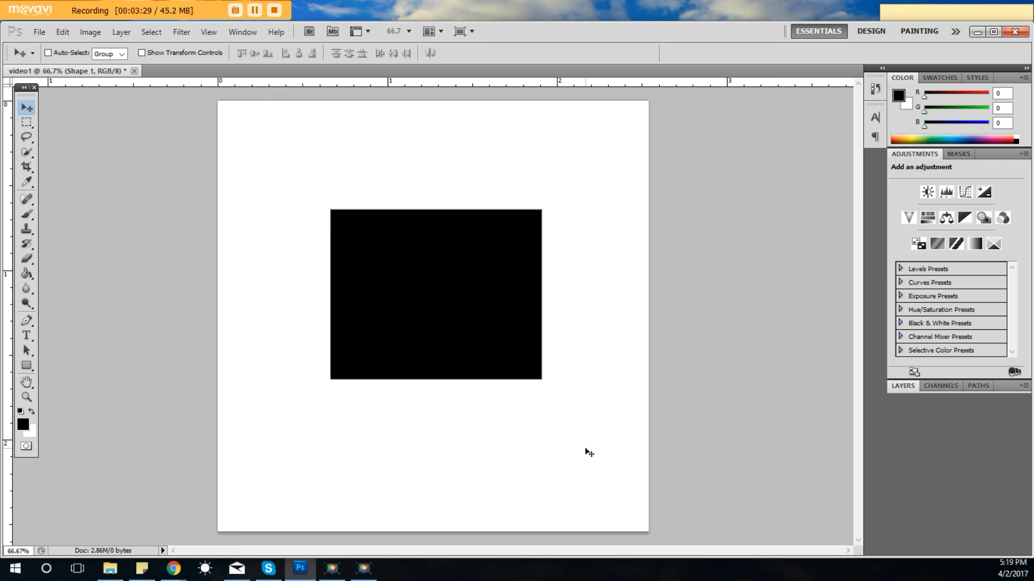
{"action": "key", "text": "Left"}
{"action": "key", "text": "Left"}
{"action": "key", "text": "Left"}
{"action": "key", "text": "Up"}
{"action": "key", "text": "Up"}
{"action": "key", "text": "Up"}
{"action": "key", "text": "Left"}
{"action": "key", "text": "Left"}
{"action": "key", "text": "Left"}
{"action": "key", "text": "Left"}
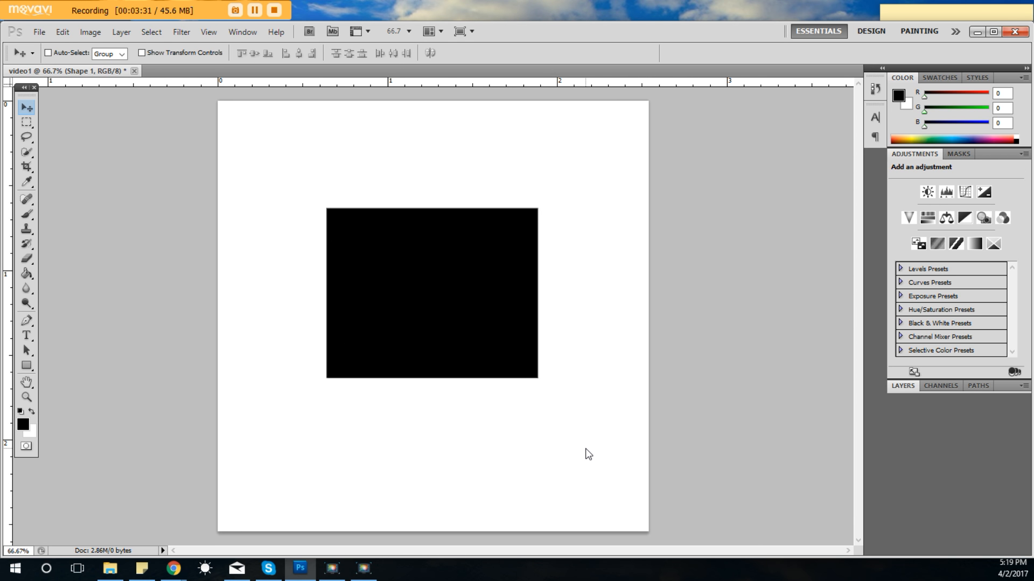
{"action": "key", "text": "Up"}
{"action": "key", "text": "Up"}
{"action": "key", "text": "Up"}
{"action": "key", "text": "Up"}
{"action": "key", "text": "Up"}
{"action": "key", "text": "Up"}
{"action": "key", "text": "Up"}
{"action": "key", "text": "Up"}
{"action": "key", "text": "Up"}
{"action": "key", "text": "Up"}
{"action": "key", "text": "Up"}
{"action": "key", "text": "Up"}
{"action": "key", "text": "Up"}
{"action": "key", "text": "Up"}
{"action": "key", "text": "Up"}
{"action": "key", "text": "Up"}
{"action": "key", "text": "Up"}
{"action": "key", "text": "Up"}
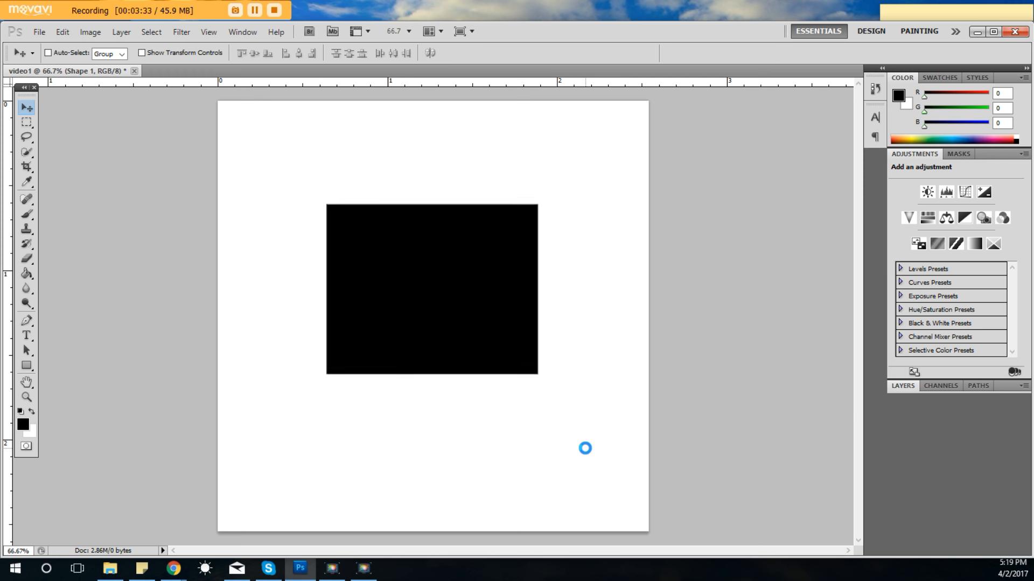
{"action": "key", "text": "Up"}
{"action": "key", "text": "Up"}
{"action": "key", "text": "Up"}
{"action": "key", "text": "Up"}
{"action": "key", "text": "Up"}
{"action": "key", "text": "Up"}
{"action": "key", "text": "Up"}
{"action": "key", "text": "Up"}
{"action": "key", "text": "Up"}
{"action": "key", "text": "Up"}
{"action": "key", "text": "Up"}
{"action": "key", "text": "Up"}
{"action": "key", "text": "Up"}
{"action": "key", "text": "Up"}
{"action": "key", "text": "Up"}
{"action": "key", "text": "Up"}
{"action": "key", "text": "Up"}
{"action": "key", "text": "Up"}
{"action": "key", "text": "Up"}
{"action": "key", "text": "Up"}
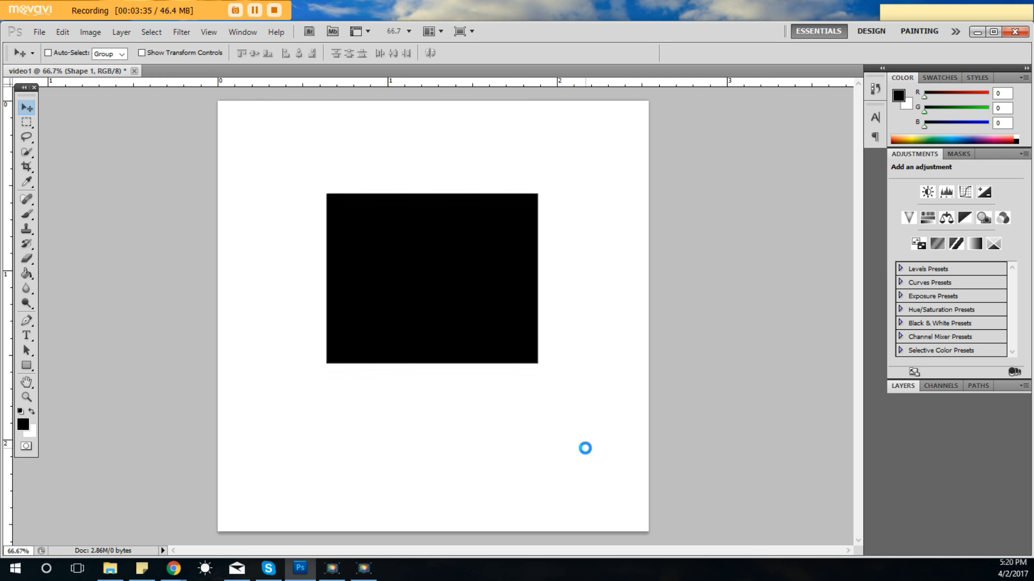
{"action": "key", "text": "Up"}
{"action": "key", "text": "Up"}
{"action": "key", "text": "Up"}
{"action": "key", "text": "Up"}
{"action": "key", "text": "Up"}
{"action": "key", "text": "Up"}
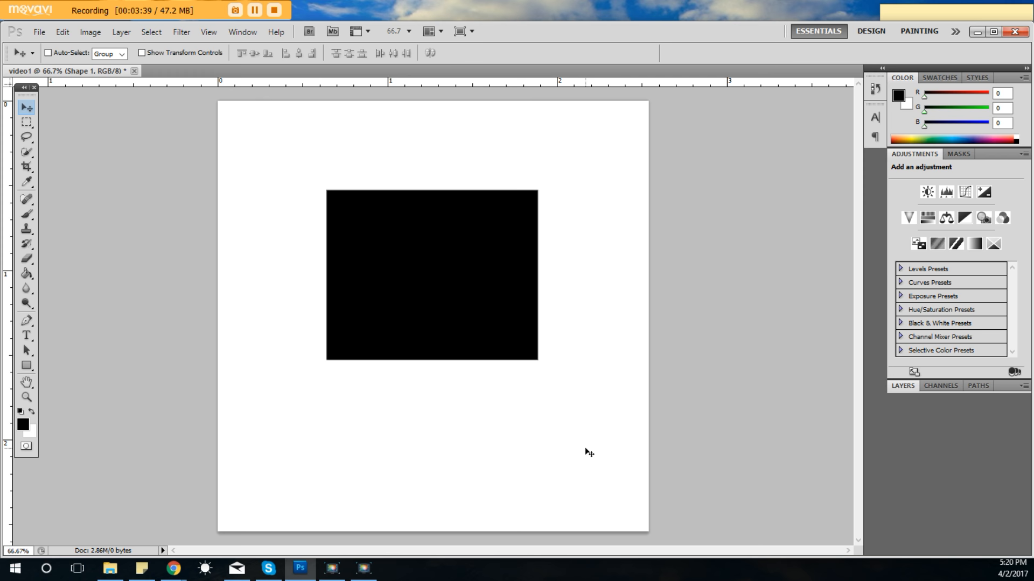
{"action": "left_click_drag", "start_coordinate": [400, 292], "coordinate": [295, 208]}
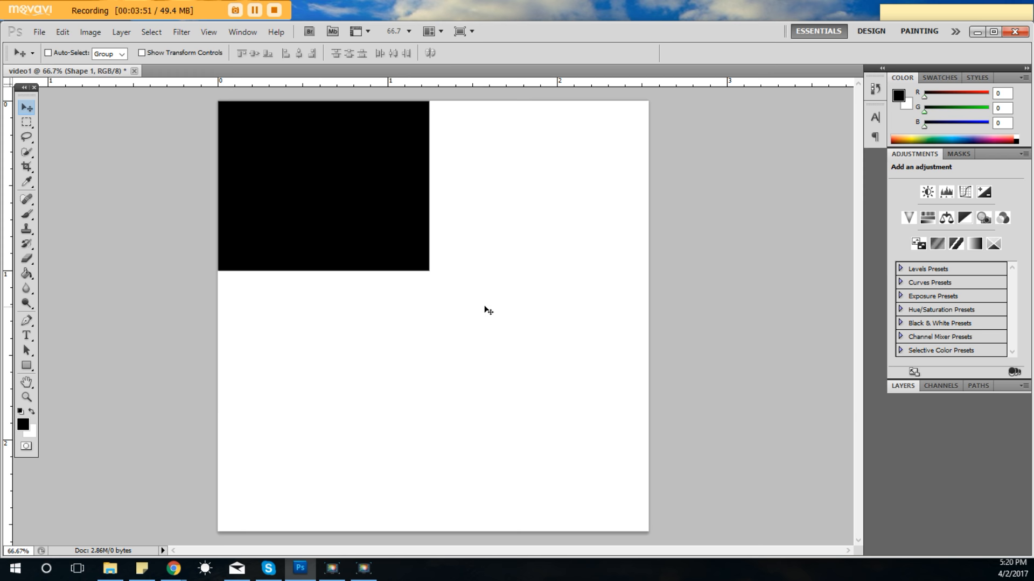
Show the document's layers and, with the Shape 1 layer selected, move the rectangle to the upper middle of the canvas.
{"action": "left_click", "coordinate": [902, 386]}
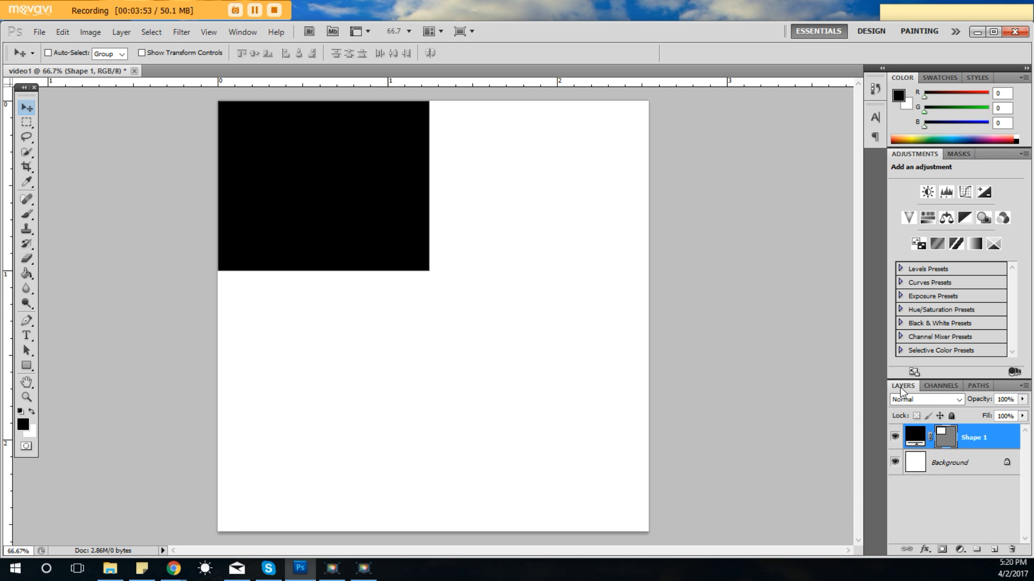
{"action": "left_click", "coordinate": [952, 471]}
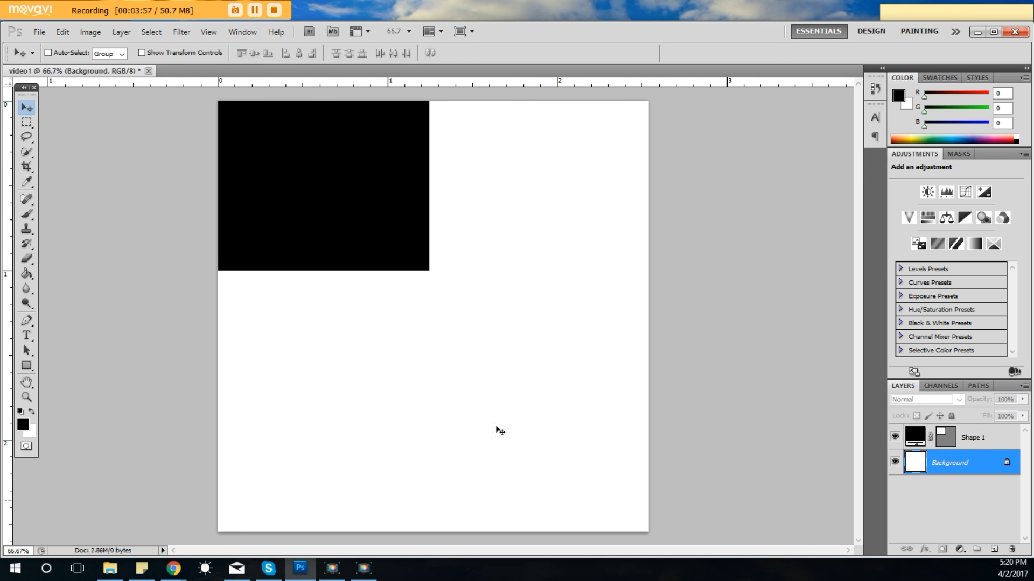
{"action": "left_click", "coordinate": [970, 446]}
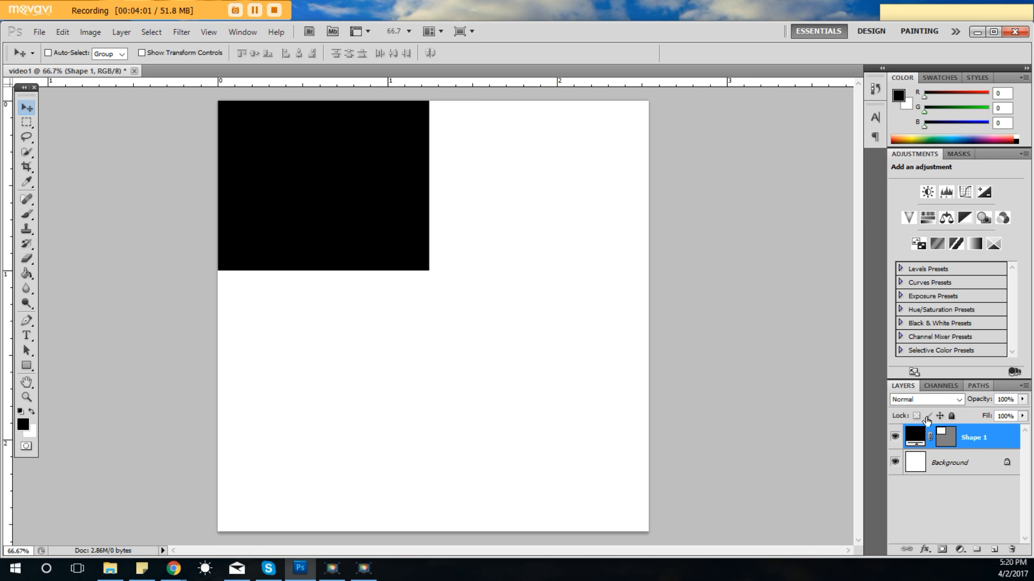
{"action": "left_click_drag", "start_coordinate": [349, 189], "coordinate": [421, 226]}
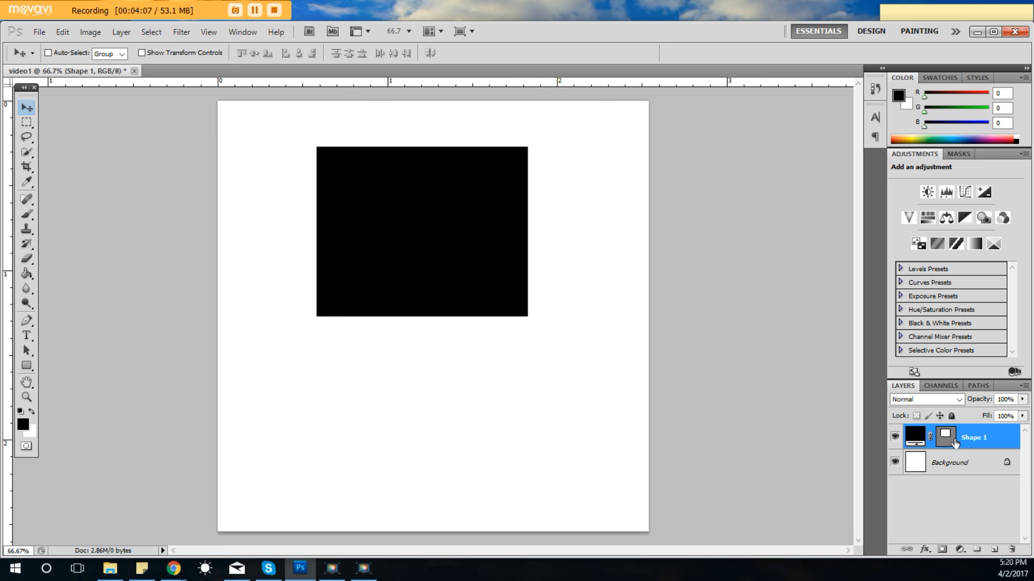
Set the foreground color to red, hex fe0000.
{"action": "left_click", "coordinate": [24, 426]}
{"action": "left_click_drag", "start_coordinate": [681, 283], "coordinate": [704, 244]}
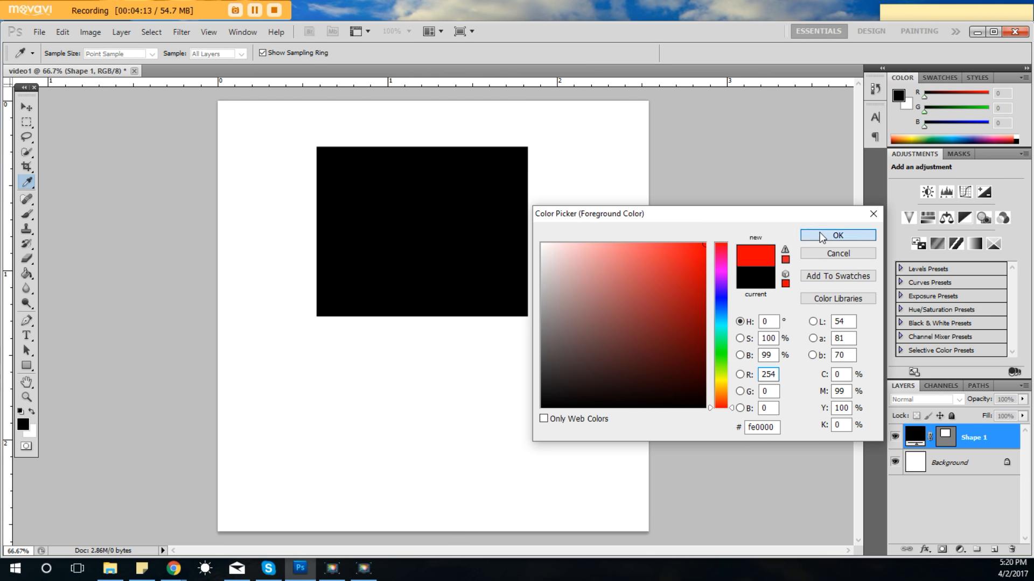
{"action": "left_click", "coordinate": [822, 238]}
Draw a red rectangle below the black one with the Rectangle Tool and move it up so it overlaps the black rectangle's lower part.
{"action": "left_click", "coordinate": [27, 366]}
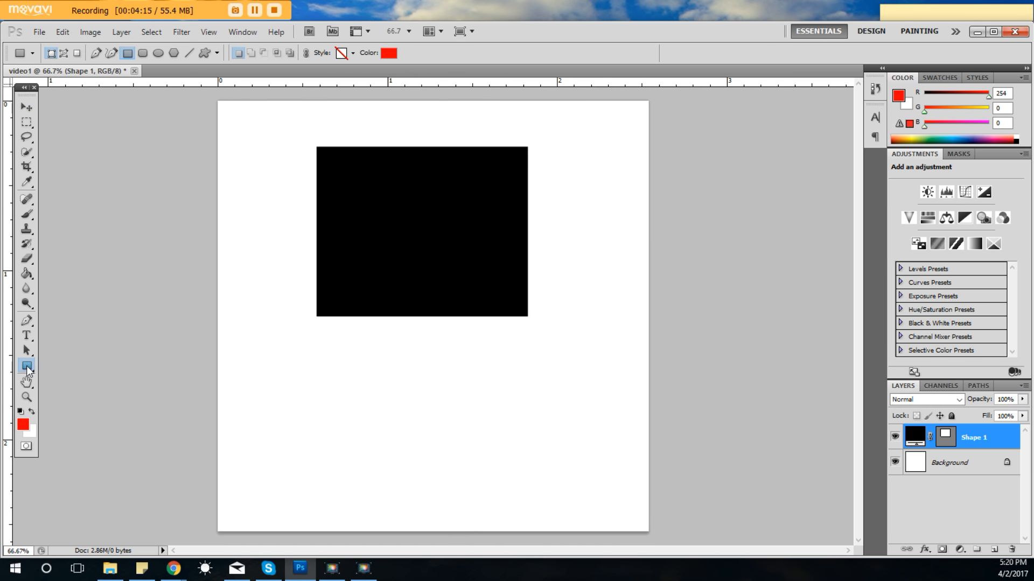
{"action": "left_click_drag", "start_coordinate": [347, 341], "coordinate": [541, 503]}
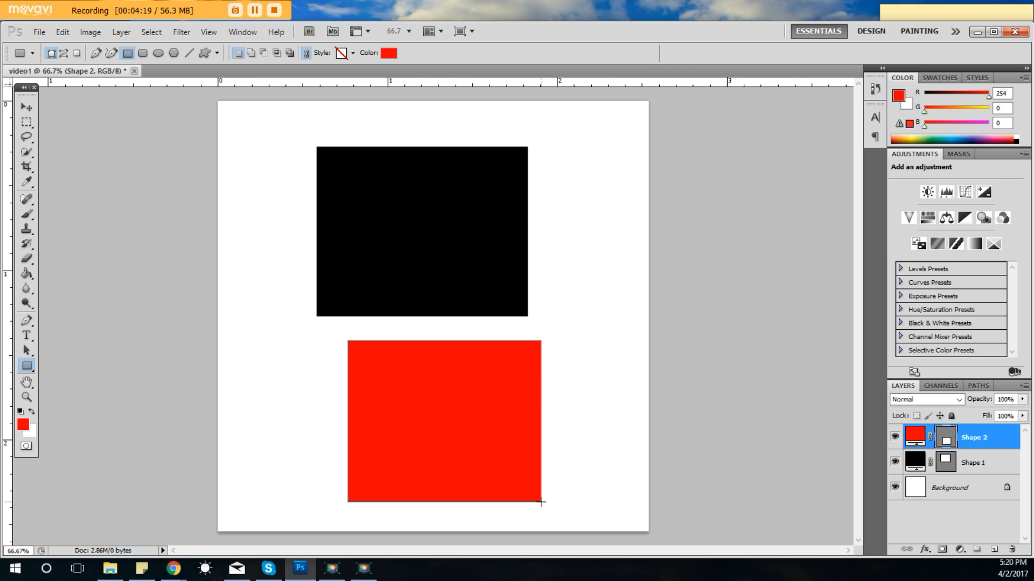
{"action": "left_click", "coordinate": [27, 108]}
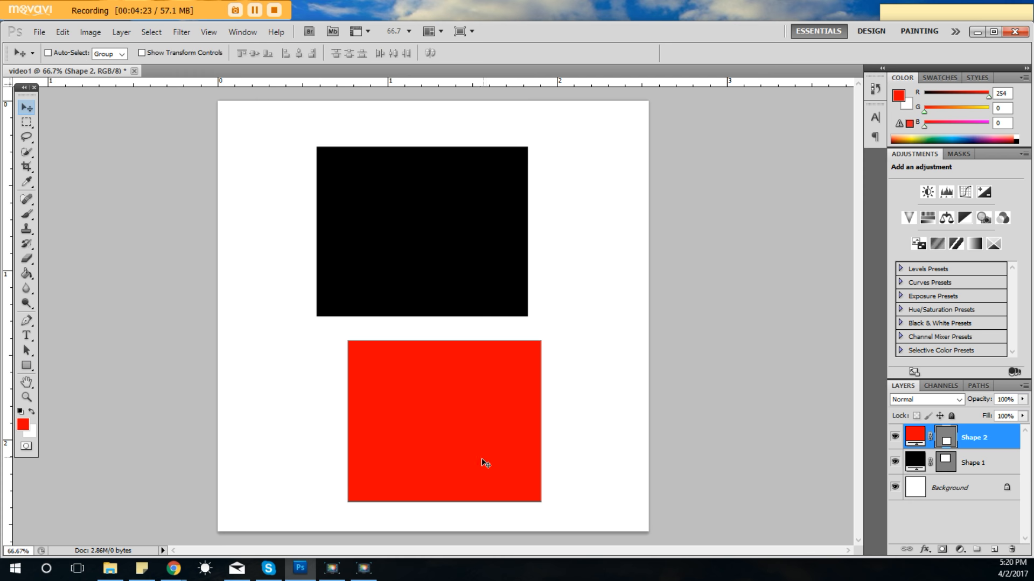
{"action": "left_click_drag", "start_coordinate": [478, 459], "coordinate": [508, 354]}
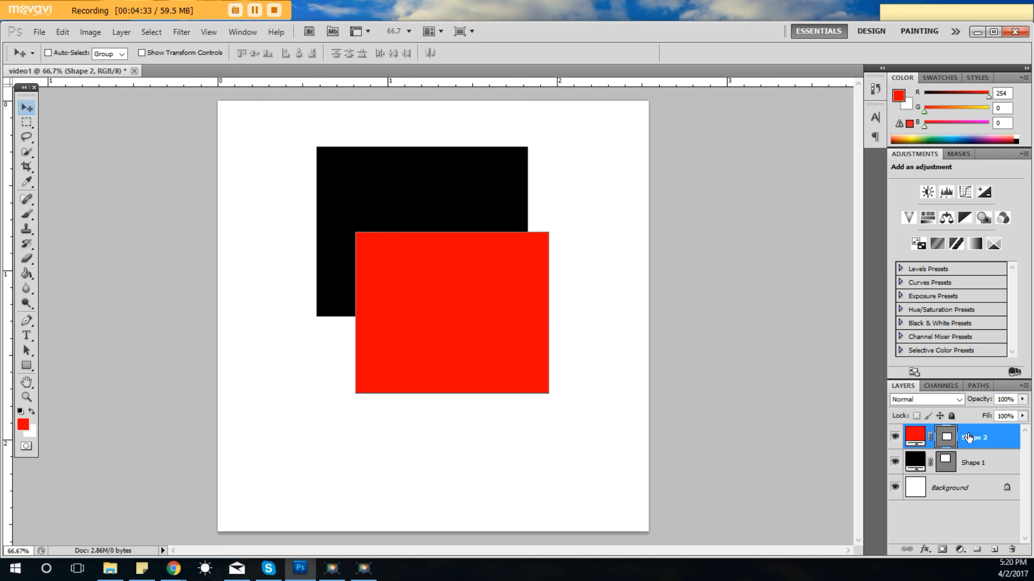
Place the Shape 1 layer above Shape 2 and move the black rectangle down so it covers the red rectangle's lower-left part.
{"action": "left_click", "coordinate": [968, 472]}
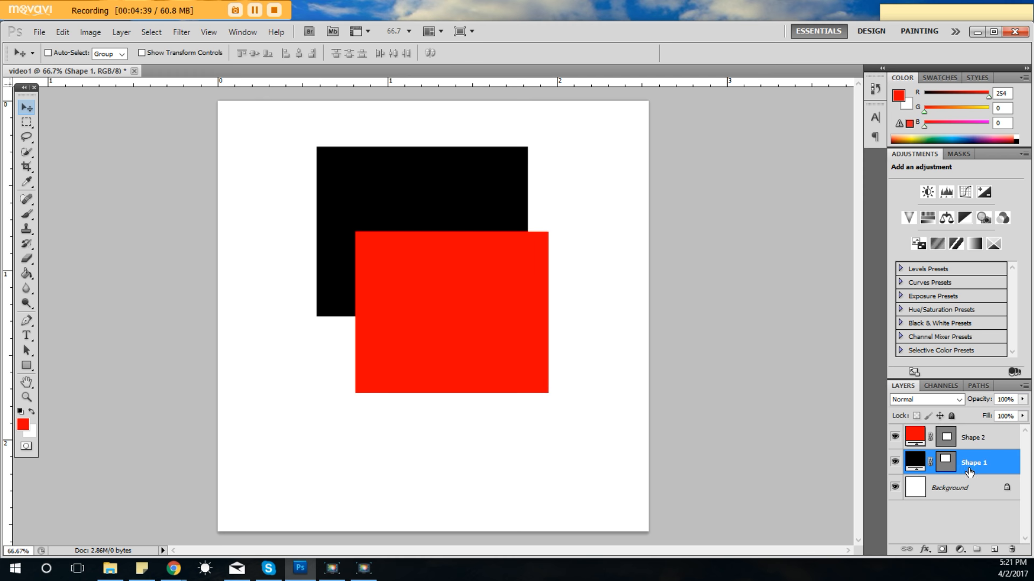
{"action": "left_click_drag", "start_coordinate": [969, 473], "coordinate": [971, 434]}
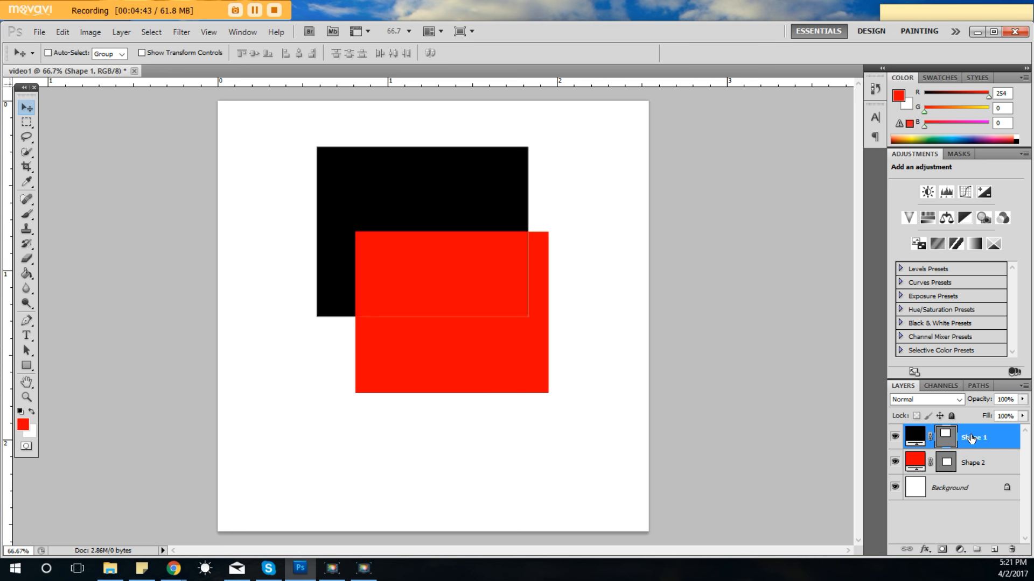
{"action": "left_click_drag", "start_coordinate": [458, 234], "coordinate": [433, 368]}
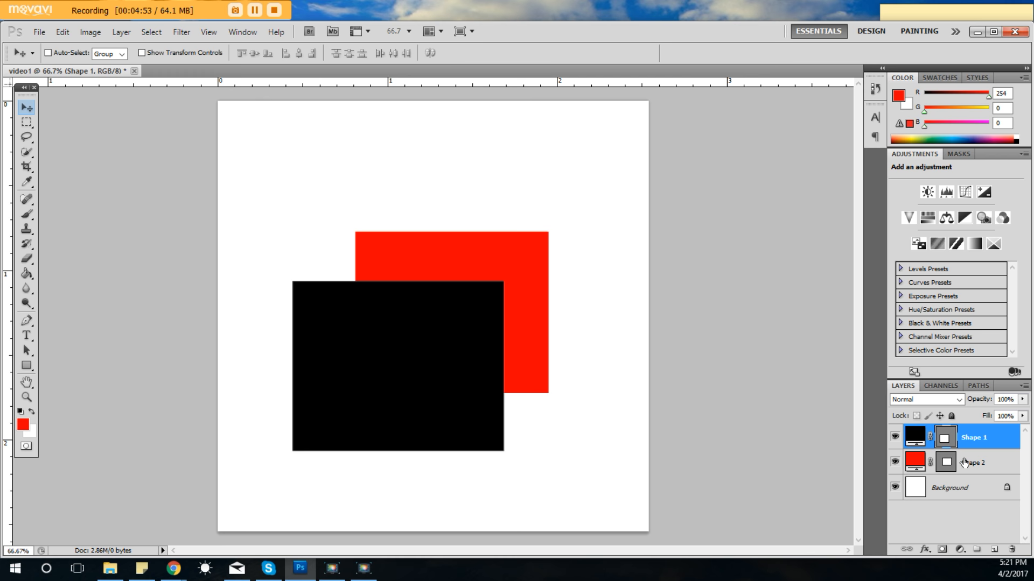
Move the red rectangle on the Shape 2 layer slightly upward and the black Shape 1 rectangle toward the canvas's lower-left corner.
{"action": "left_click", "coordinate": [964, 461]}
{"action": "left_click_drag", "start_coordinate": [521, 274], "coordinate": [590, 168]}
{"action": "left_click_drag", "start_coordinate": [398, 382], "coordinate": [334, 461]}
{"action": "left_click", "coordinate": [996, 441]}
{"action": "left_click_drag", "start_coordinate": [555, 208], "coordinate": [491, 285]}
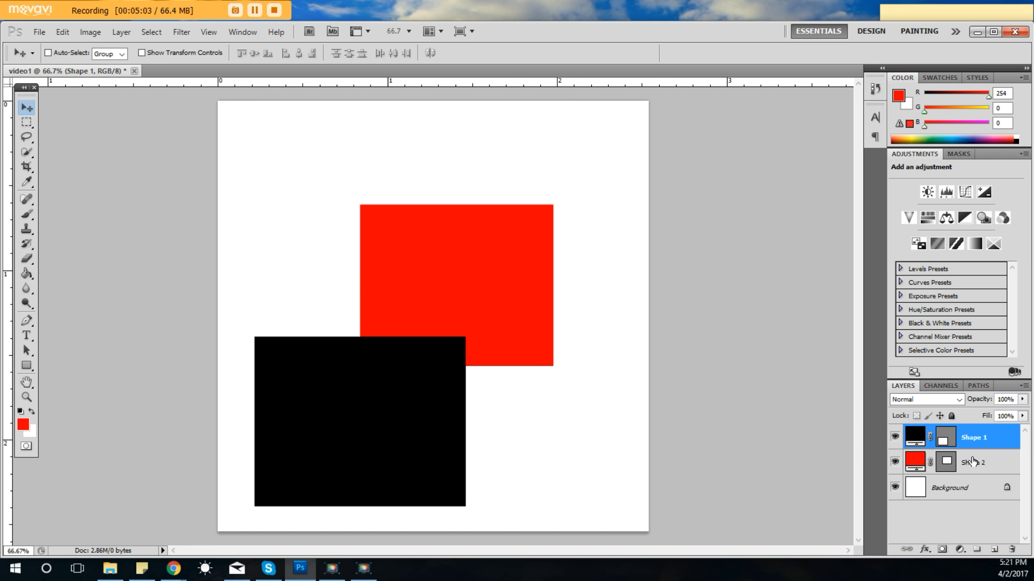
Reposition the black rectangle in the lower middle of the canvas, centered beneath the red one and covering its lower edge.
{"action": "left_click_drag", "start_coordinate": [527, 221], "coordinate": [557, 194]}
{"action": "left_click_drag", "start_coordinate": [442, 118], "coordinate": [512, 134]}
{"action": "left_click_drag", "start_coordinate": [561, 270], "coordinate": [592, 198]}
{"action": "left_click_drag", "start_coordinate": [438, 293], "coordinate": [416, 372]}
{"action": "left_click_drag", "start_coordinate": [580, 183], "coordinate": [610, 210]}
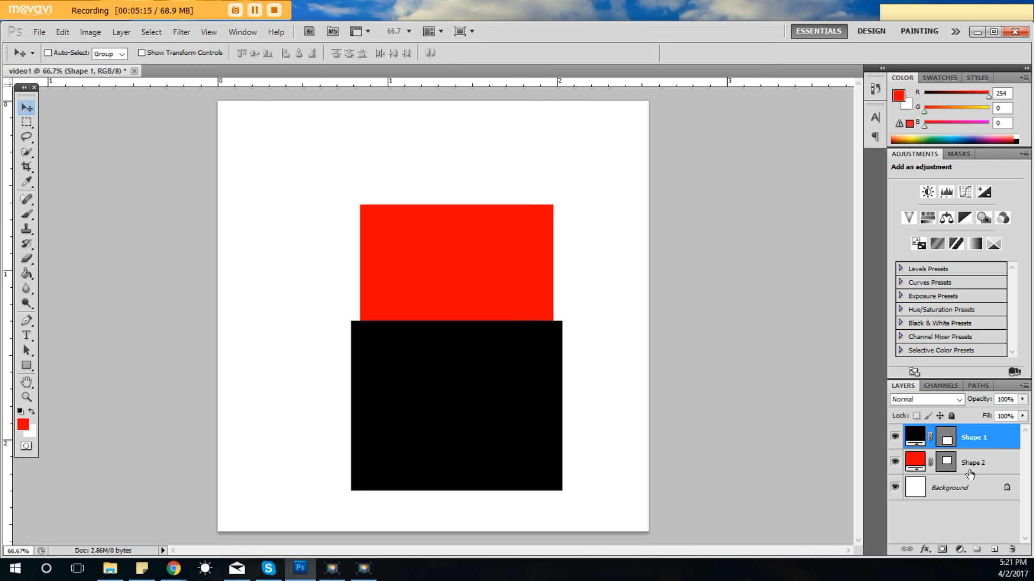
Select the Shape 2 layer and move the red rectangle up, resting its bottom edge centered on the black rectangle's top edge.
{"action": "left_click", "coordinate": [989, 467]}
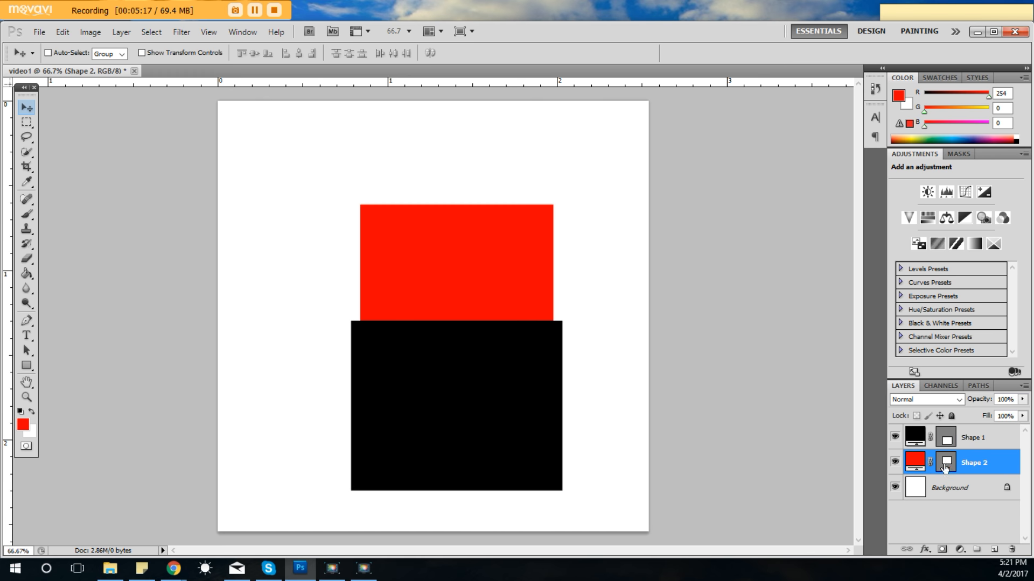
{"action": "left_click_drag", "start_coordinate": [501, 257], "coordinate": [495, 196]}
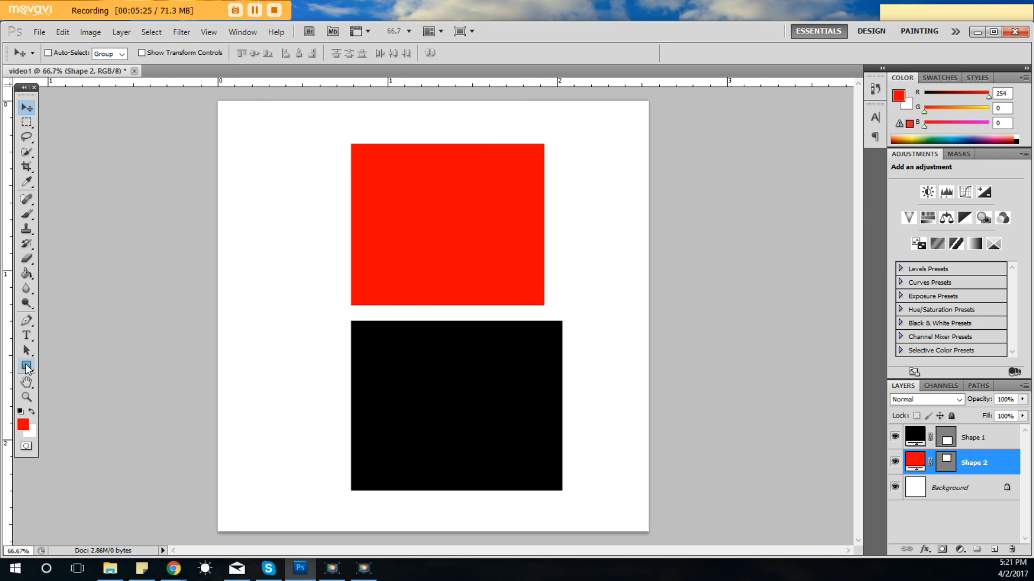
{"action": "left_click", "coordinate": [27, 367]}
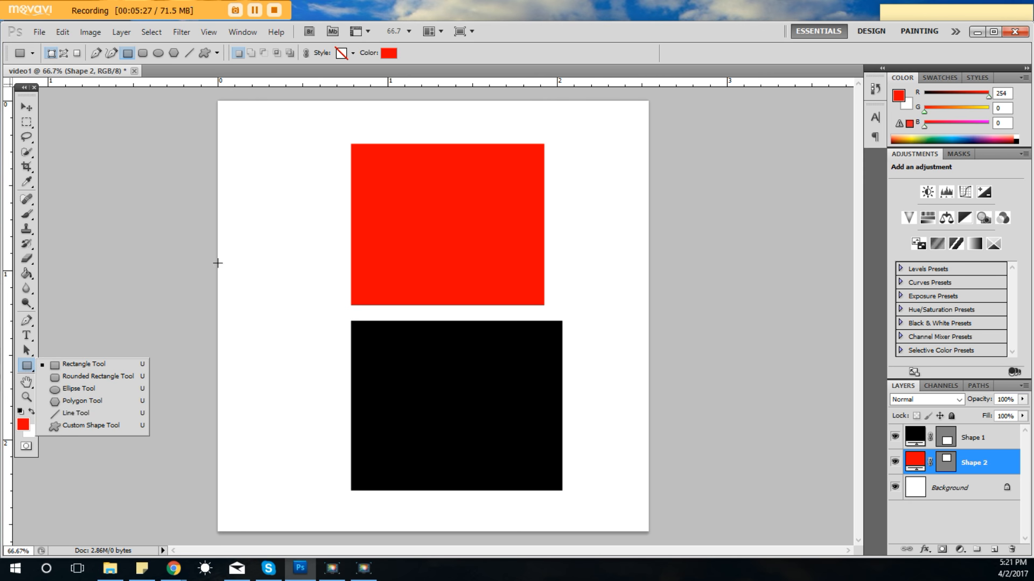
{"action": "left_click", "coordinate": [30, 110]}
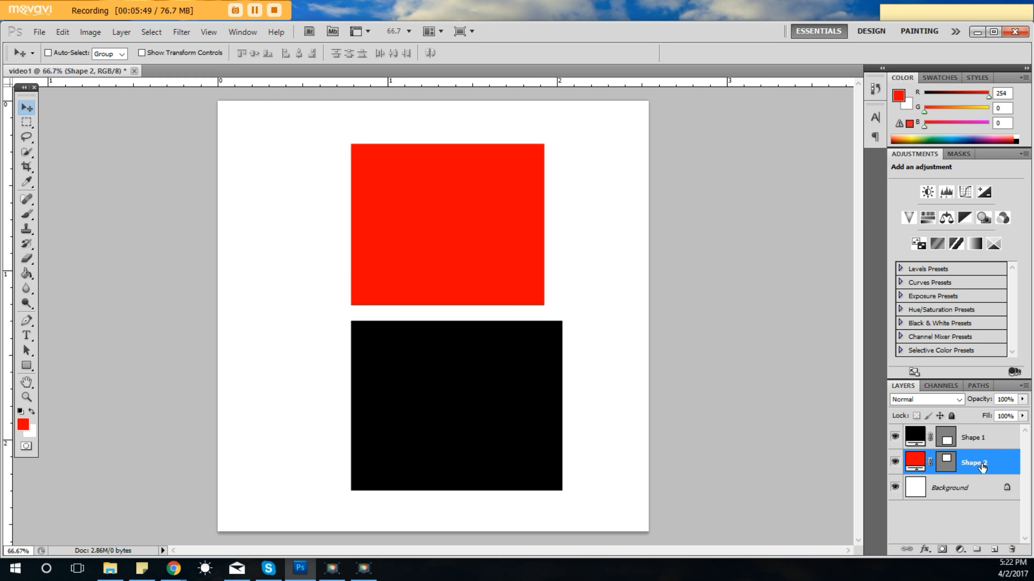
{"action": "left_click_drag", "start_coordinate": [422, 198], "coordinate": [426, 214]}
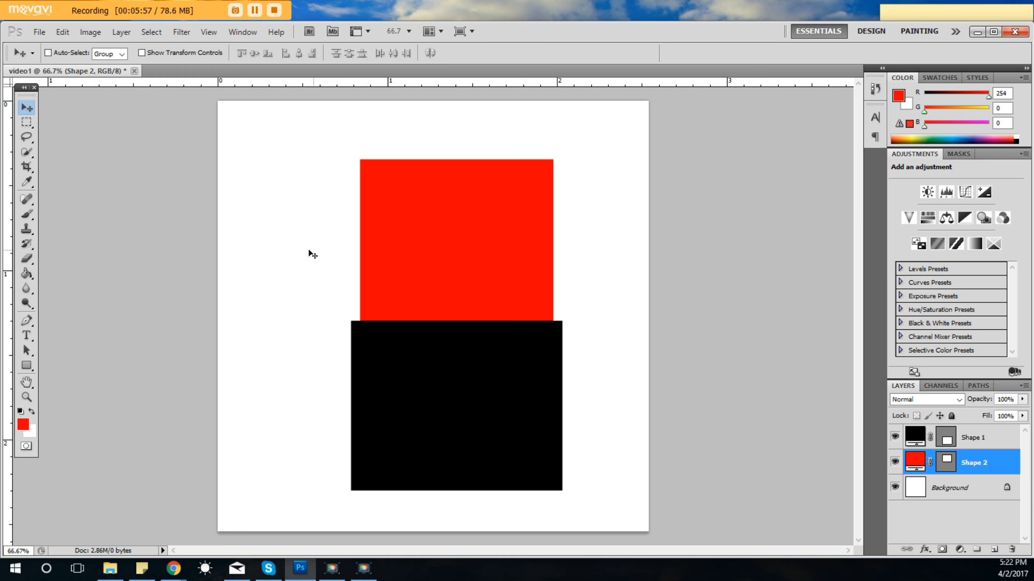
Open the Save As dialog for the document, review the available file formats and keep Photoshop (*.PSD;*.PDD).
{"action": "left_click", "coordinate": [40, 34]}
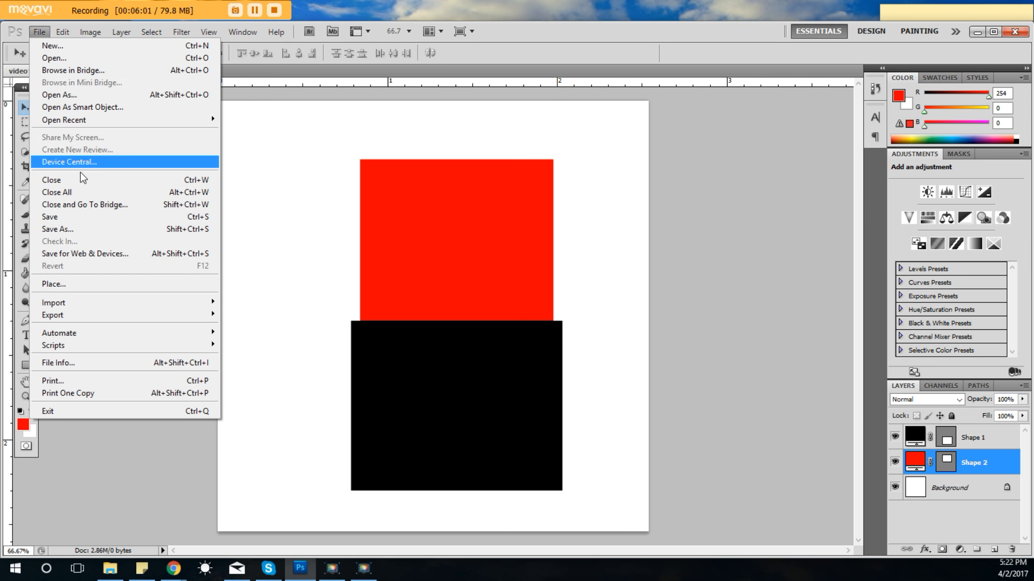
{"action": "left_click", "coordinate": [95, 232]}
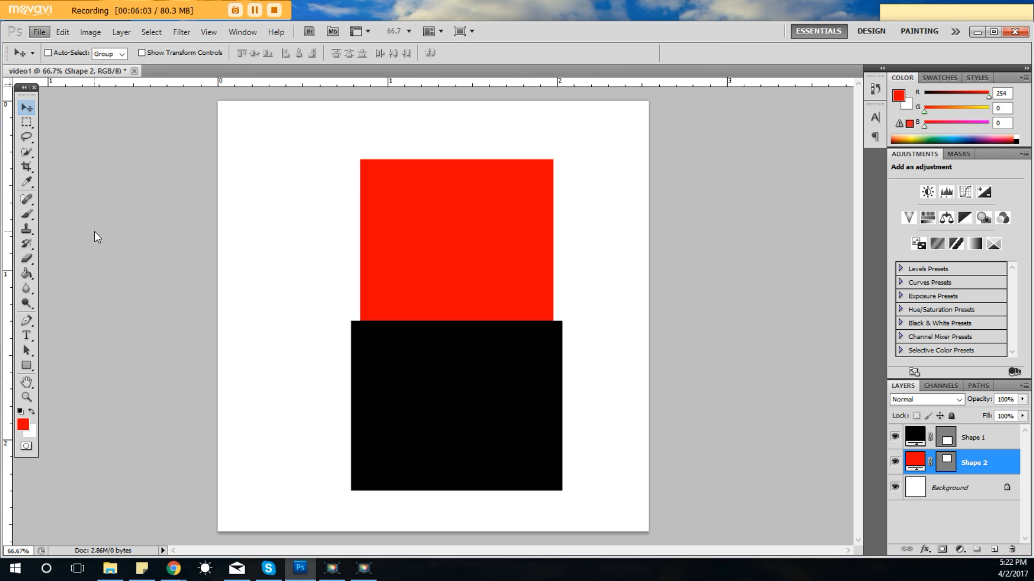
{"action": "left_click_drag", "start_coordinate": [411, 72], "coordinate": [361, 113]}
{"action": "left_click", "coordinate": [477, 359]}
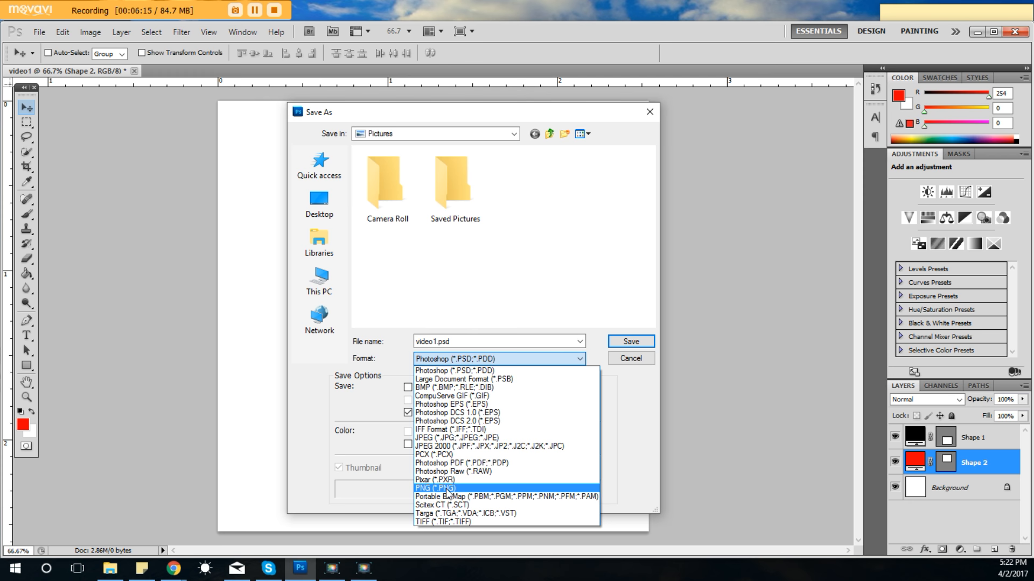
{"action": "left_click", "coordinate": [389, 353]}
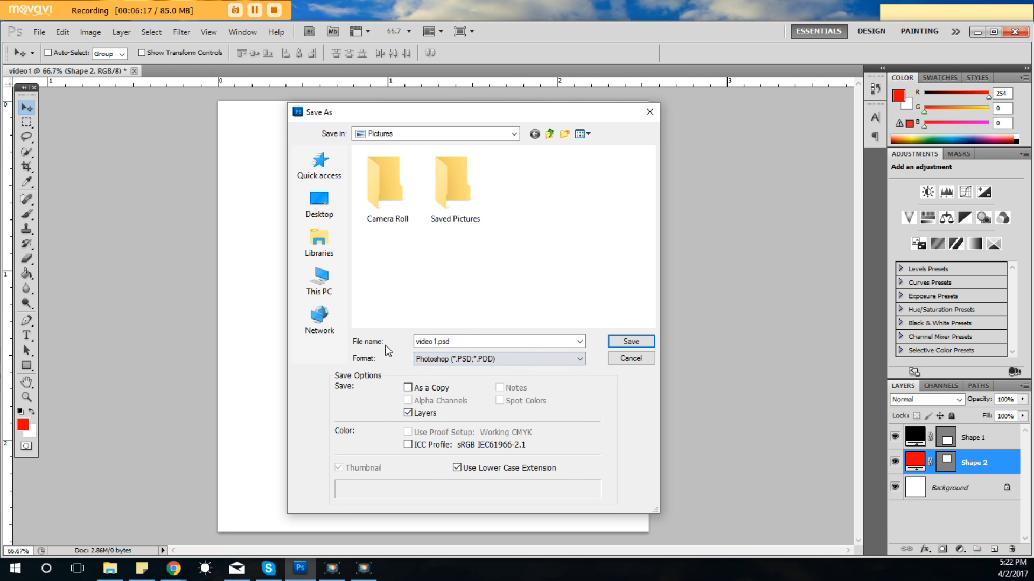
{"action": "left_click", "coordinate": [474, 359]}
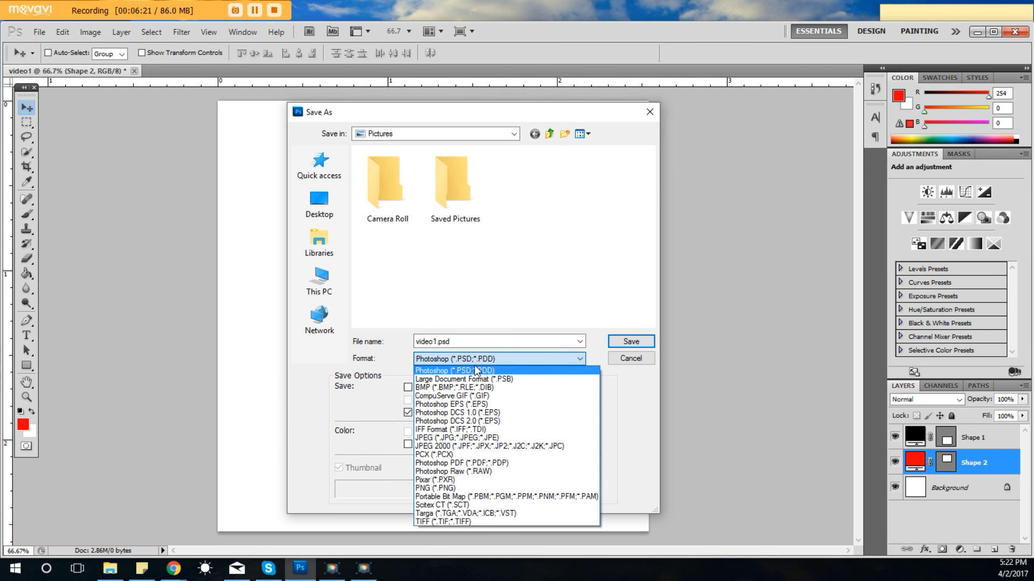
{"action": "left_click", "coordinate": [476, 370]}
Save a copy of the document to the Desktop as video1.png in PNG format.
{"action": "left_click", "coordinate": [334, 195]}
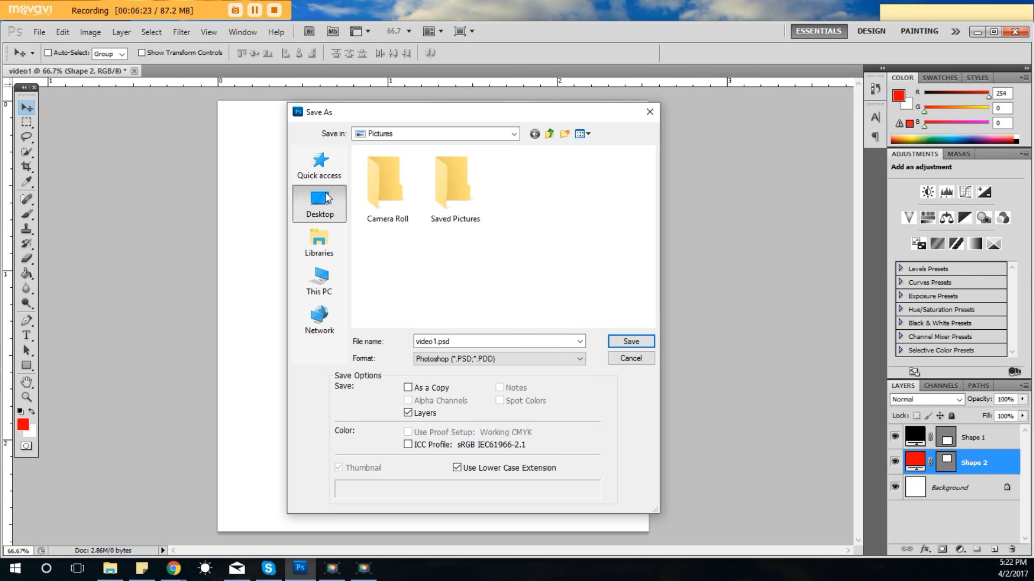
{"action": "left_click", "coordinate": [452, 342]}
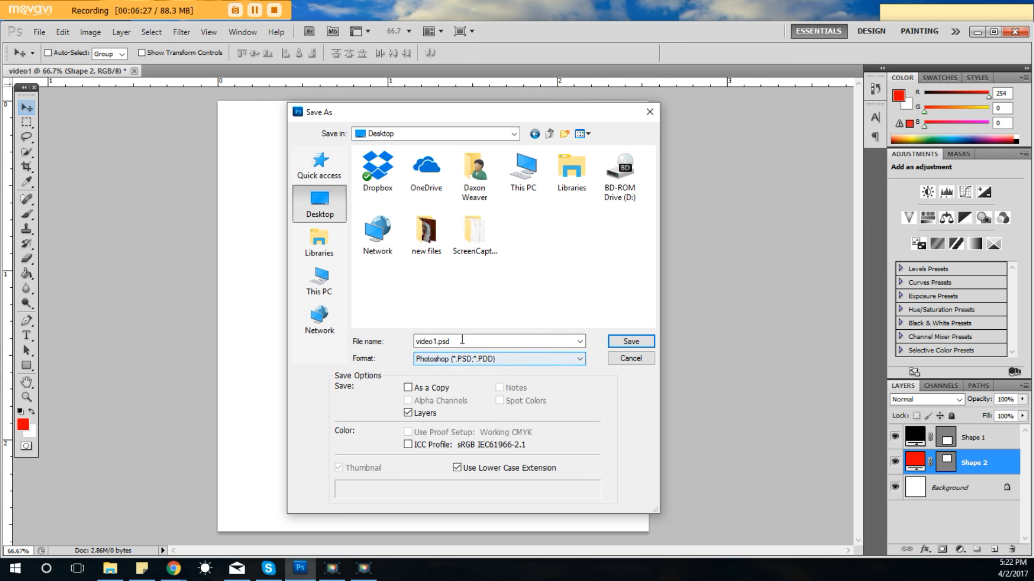
{"action": "left_click_drag", "start_coordinate": [425, 117], "coordinate": [594, 127]}
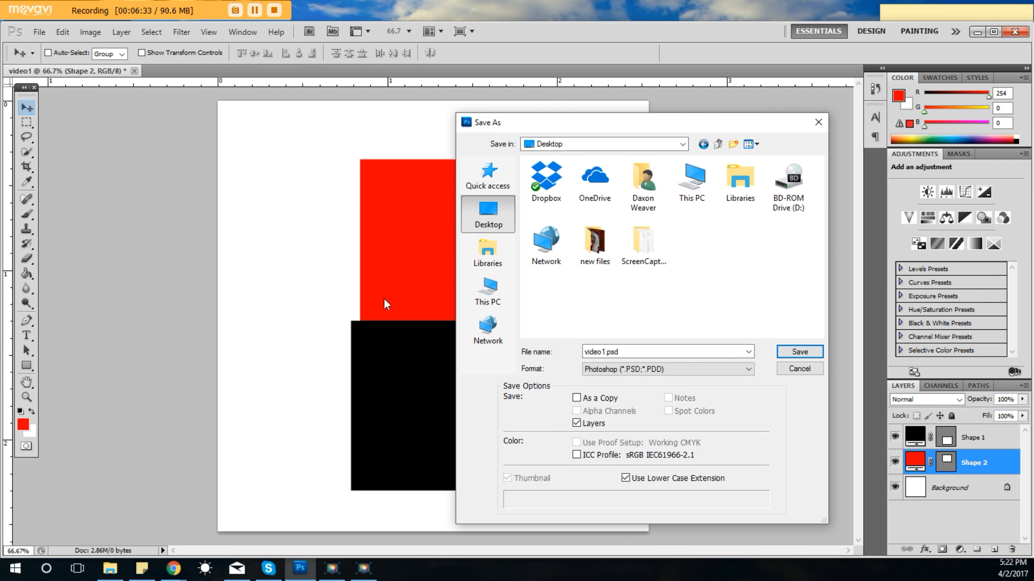
{"action": "left_click_drag", "start_coordinate": [630, 128], "coordinate": [407, 121]}
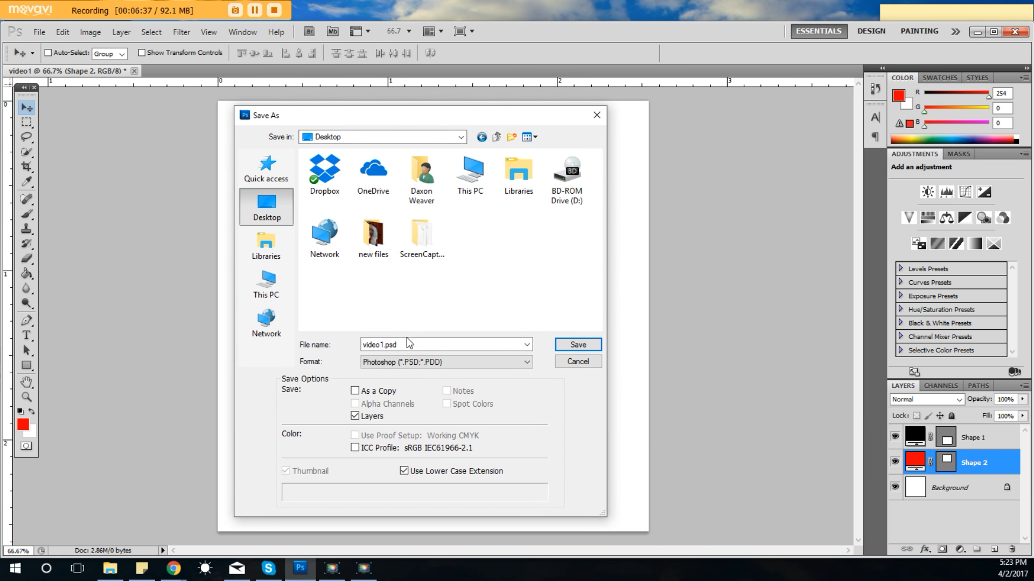
{"action": "left_click", "coordinate": [399, 360]}
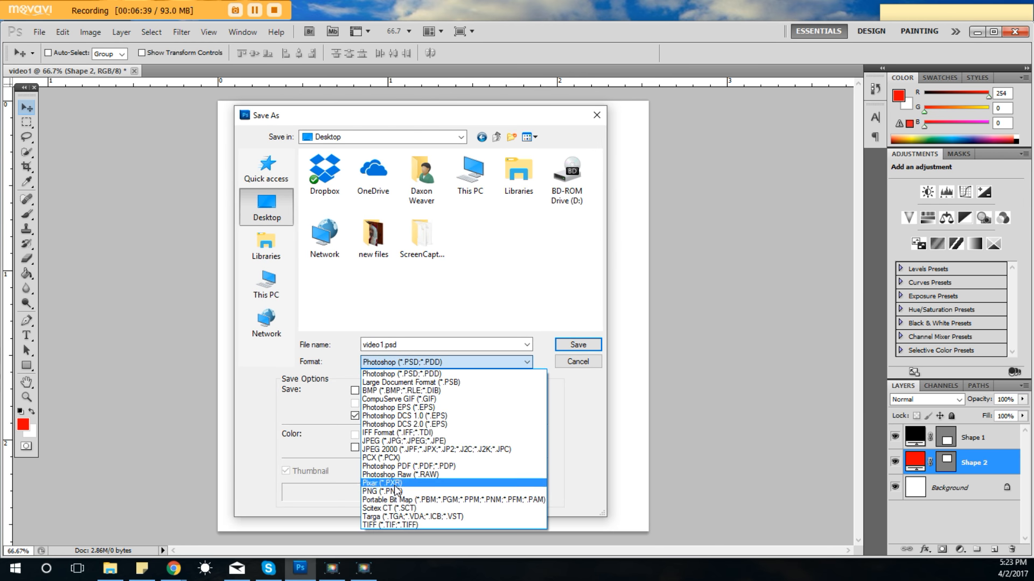
{"action": "left_click", "coordinate": [398, 491]}
{"action": "double_click", "coordinate": [404, 345]}
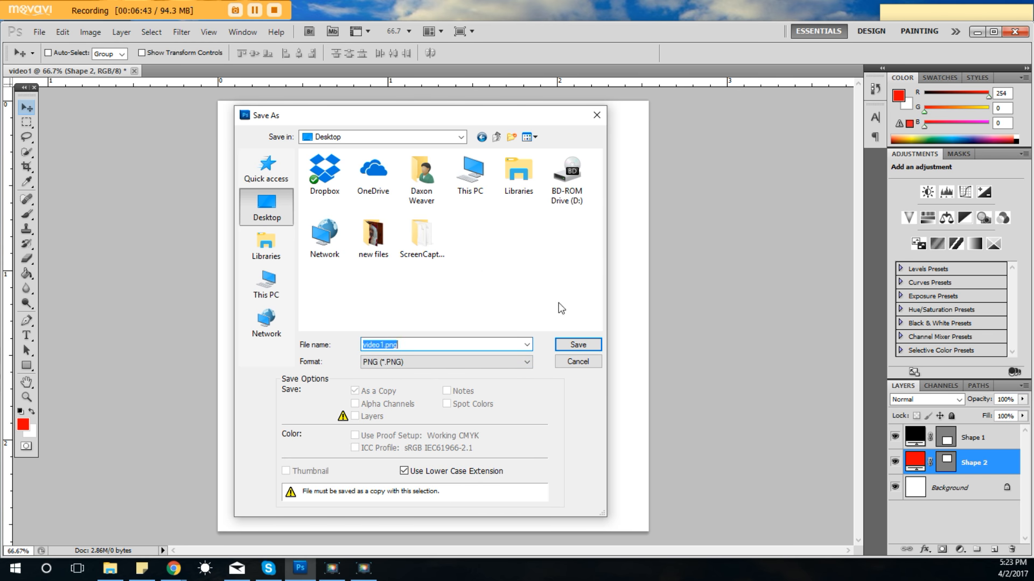
{"action": "left_click", "coordinate": [578, 346]}
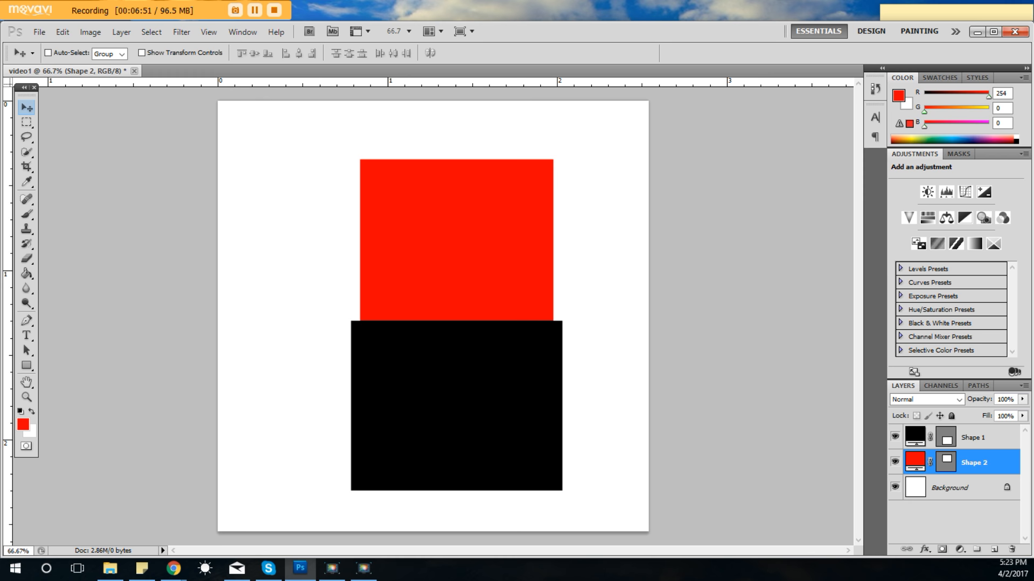
Open video1.png from the Desktop, check whether its shapes can still be moved, and close the file.
{"action": "left_click", "coordinate": [39, 32]}
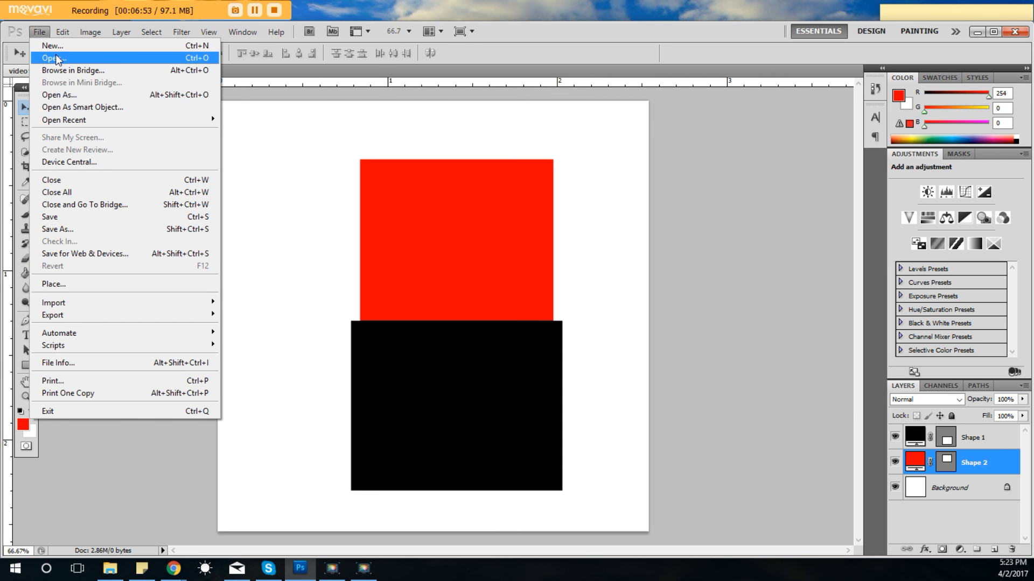
{"action": "left_click", "coordinate": [54, 58]}
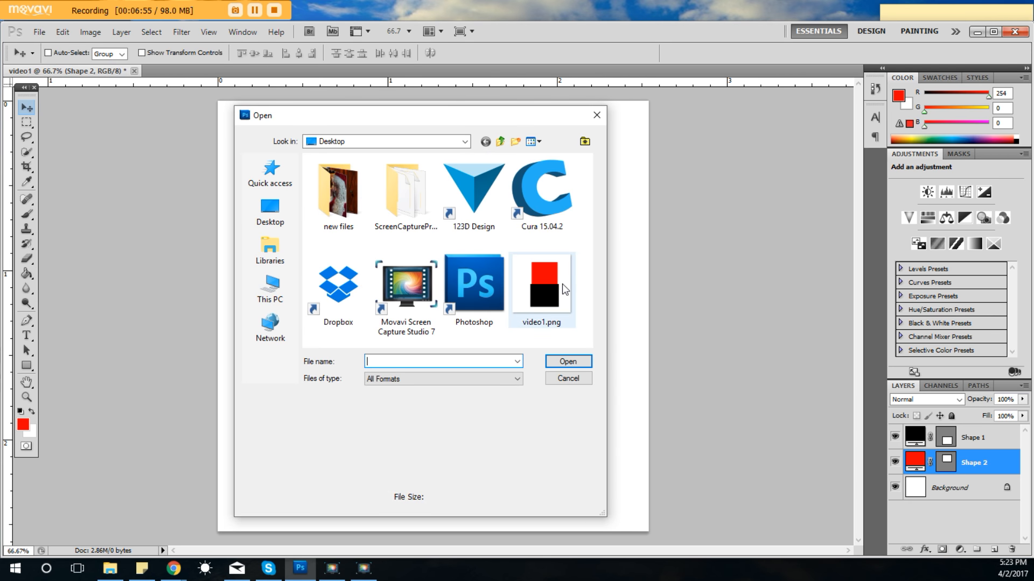
{"action": "double_click", "coordinate": [555, 290]}
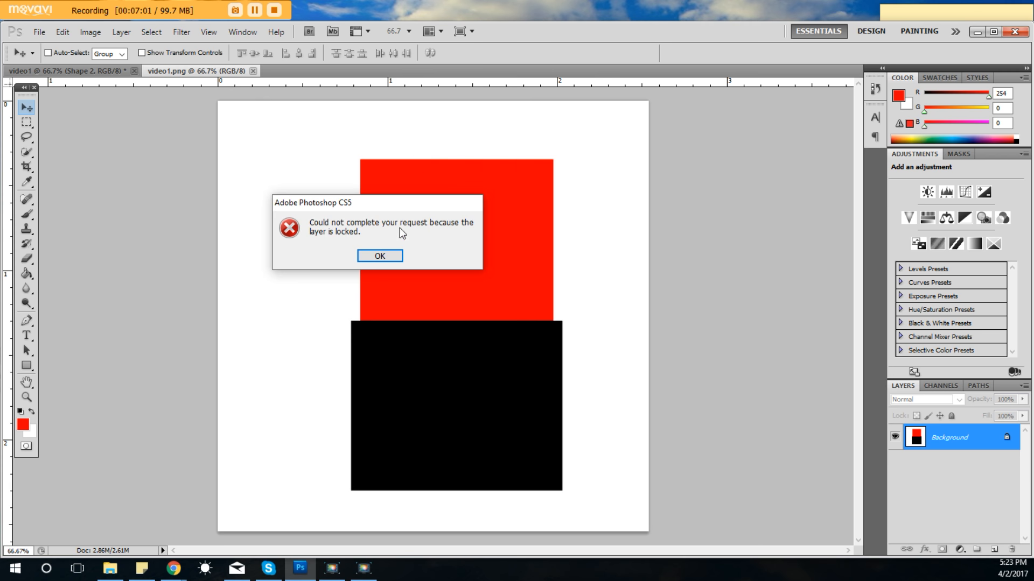
{"action": "left_click", "coordinate": [392, 256]}
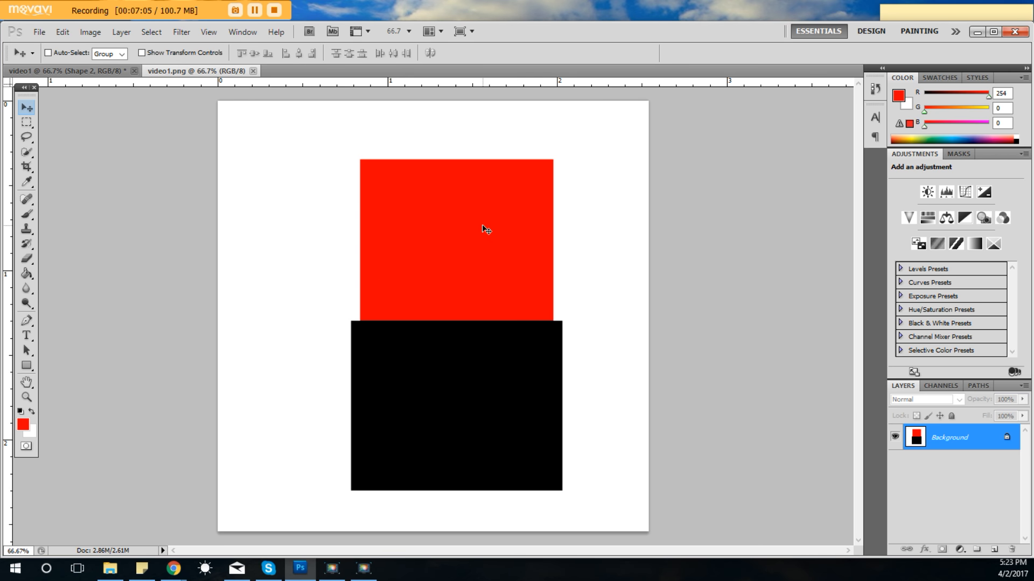
{"action": "left_click", "coordinate": [252, 71]}
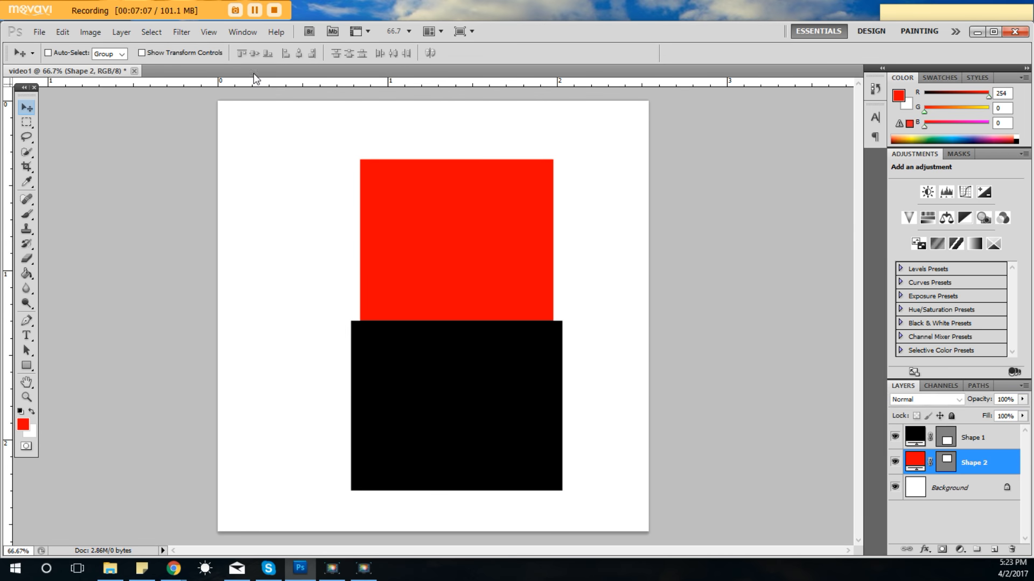
Save the document to the Desktop as video1.psd in Photoshop format with Maximize Compatibility on, and close the file.
{"action": "left_click", "coordinate": [39, 32]}
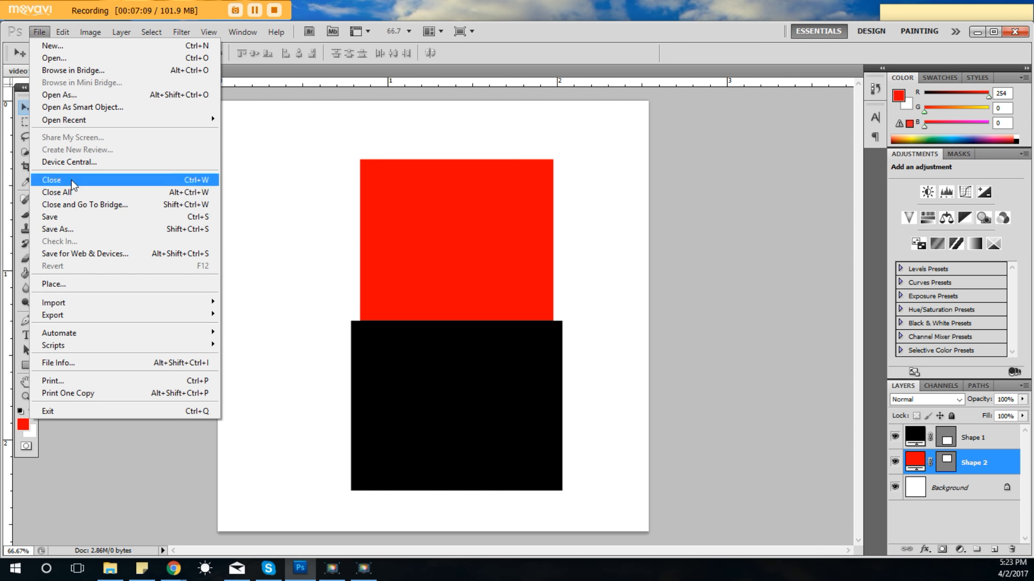
{"action": "left_click", "coordinate": [79, 229]}
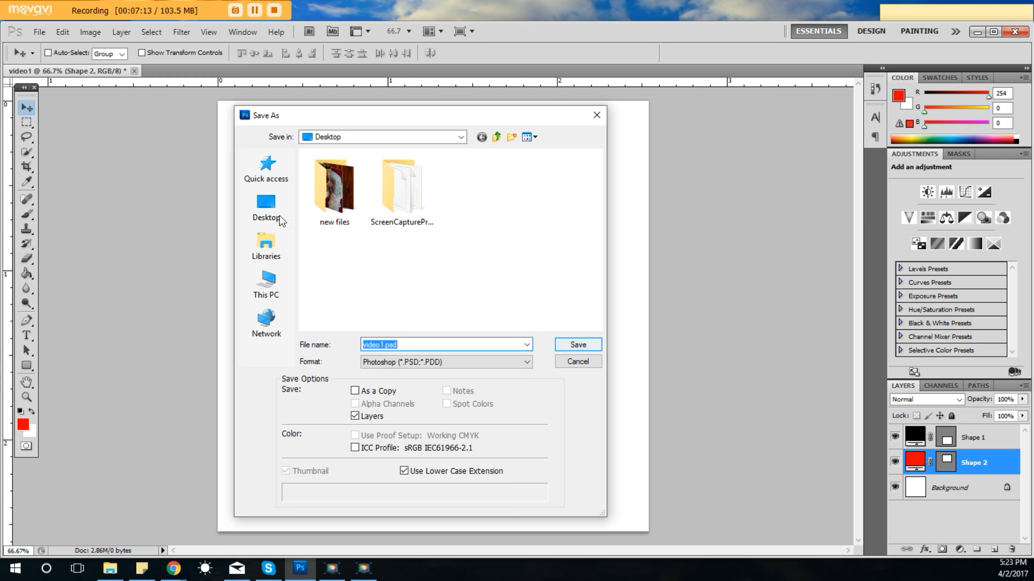
{"action": "left_click", "coordinate": [581, 349]}
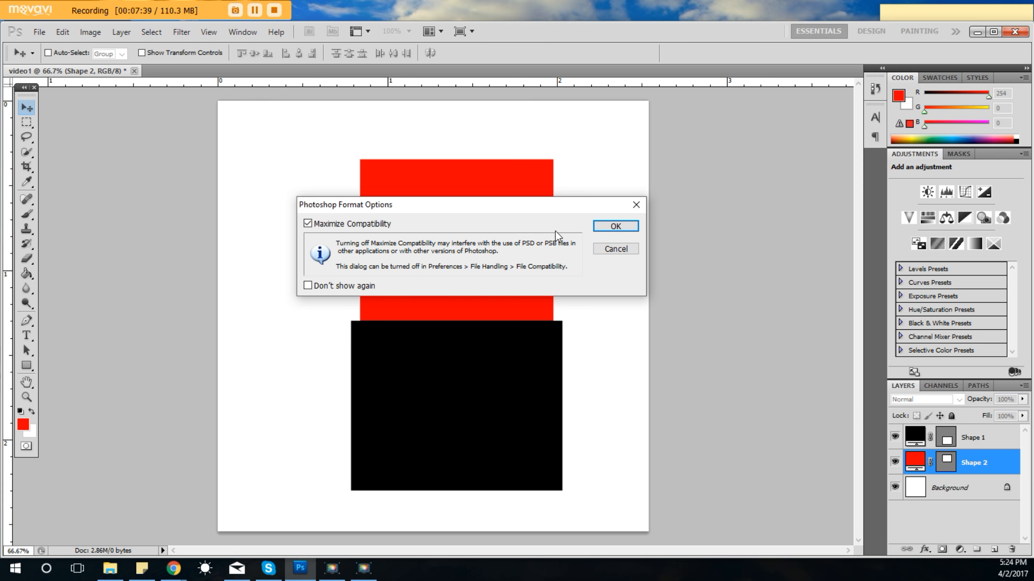
{"action": "left_click", "coordinate": [606, 228]}
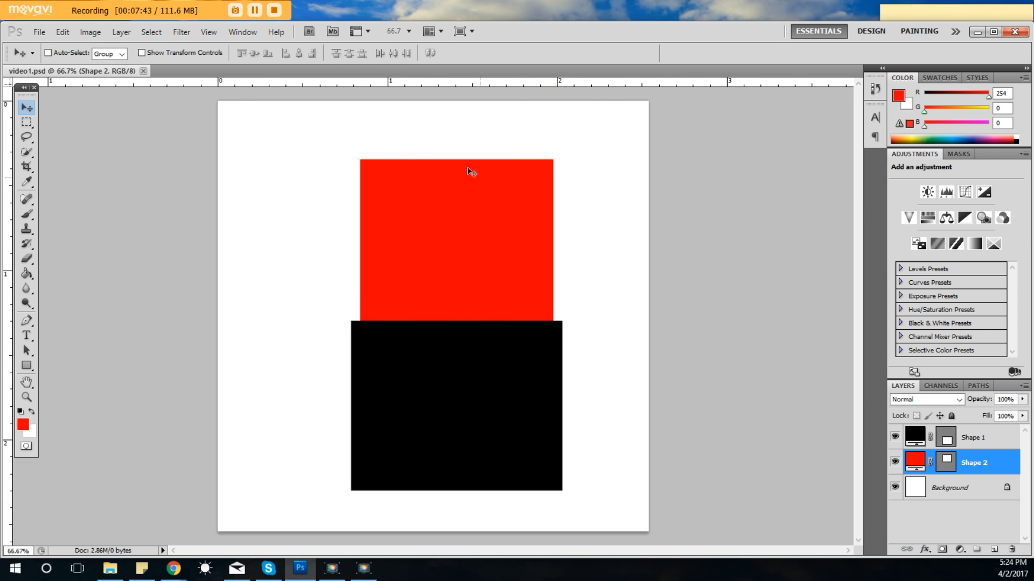
{"action": "left_click", "coordinate": [143, 71]}
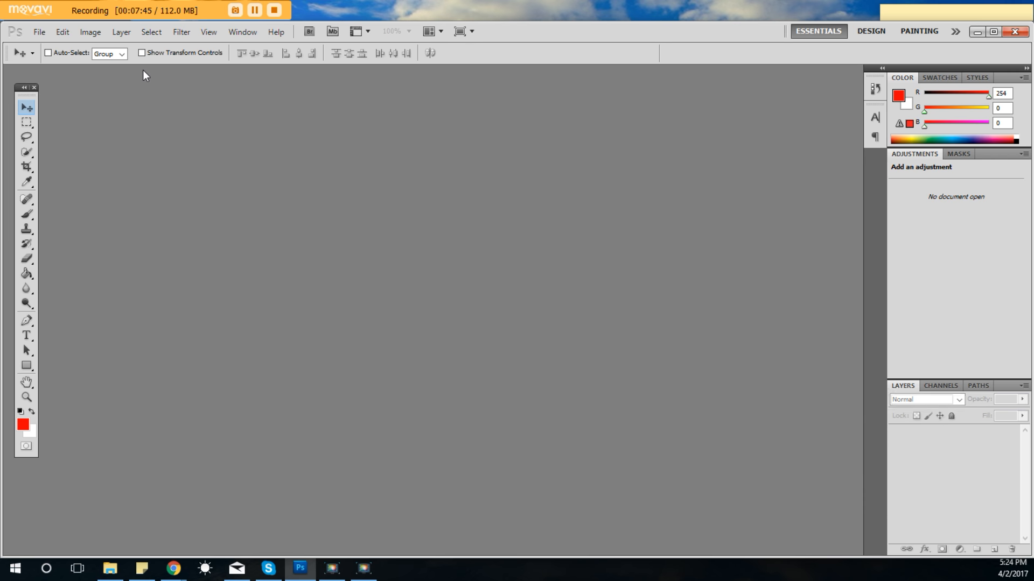
Open video1.png and video1.psd together from the Desktop.
{"action": "left_click", "coordinate": [39, 32]}
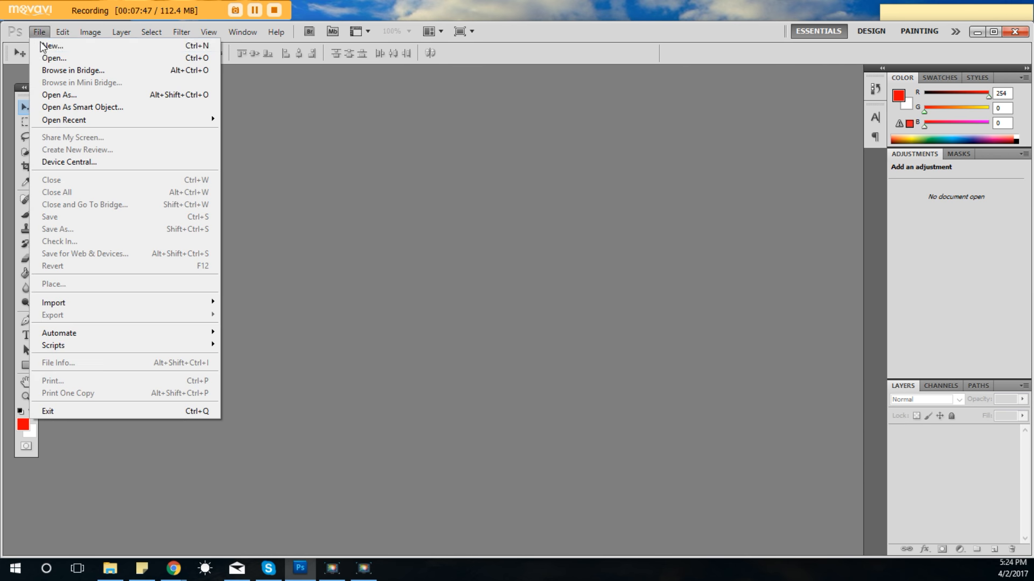
{"action": "left_click", "coordinate": [45, 57]}
{"action": "left_click_drag", "start_coordinate": [592, 271], "coordinate": [586, 334]}
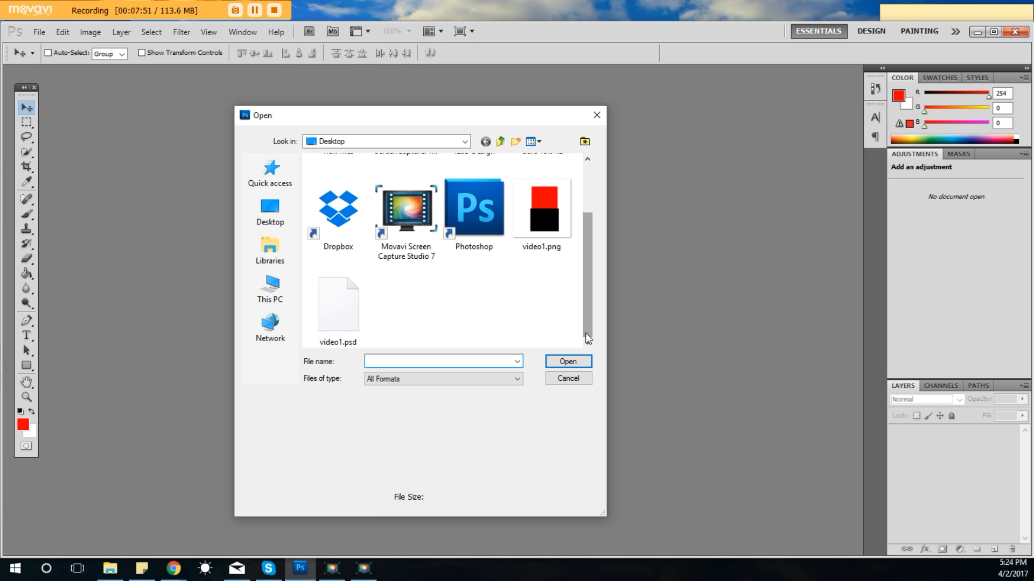
{"action": "left_click", "coordinate": [542, 216]}
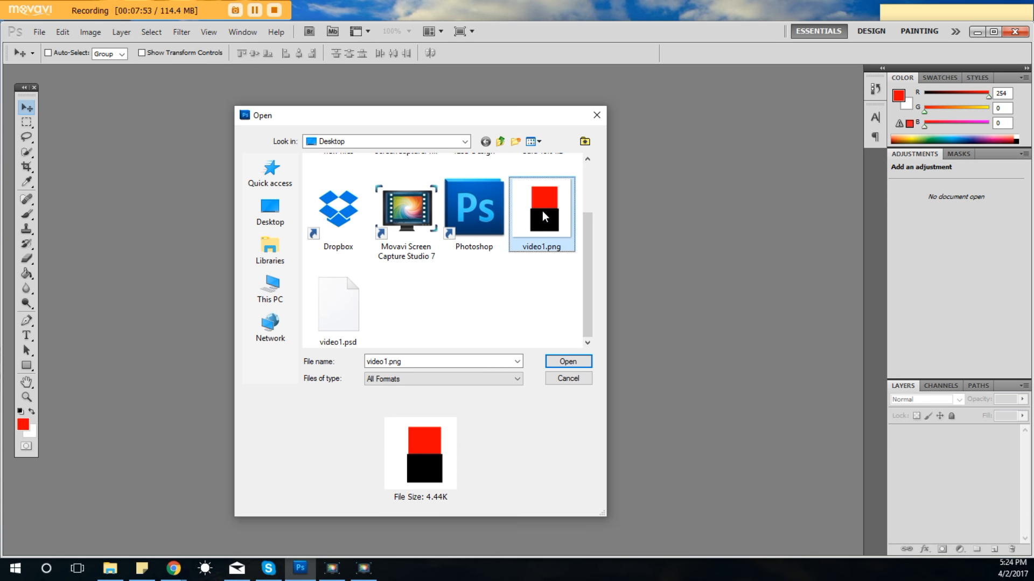
{"action": "left_click", "coordinate": [338, 324], "text": "ctrl"}
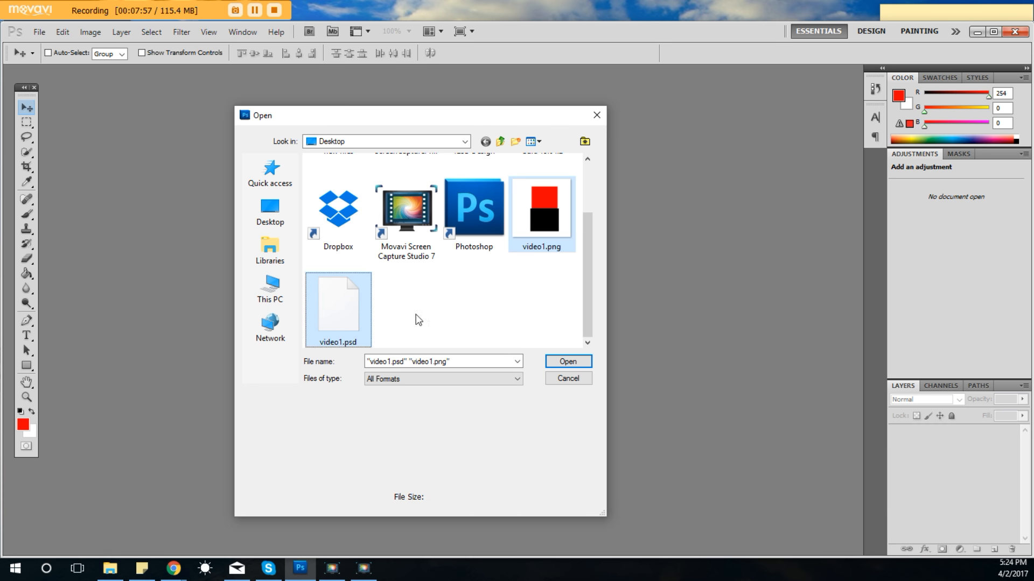
{"action": "left_click", "coordinate": [558, 359]}
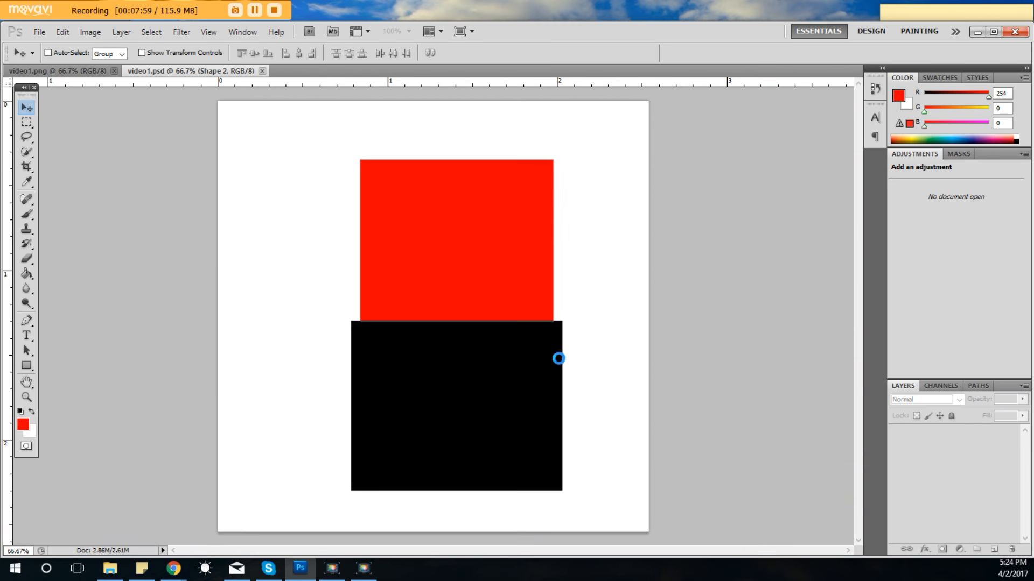
In video1.png, try to move the red rectangle, and brush a freehand looping red stroke across the shapes and white background.
{"action": "left_click", "coordinate": [76, 71]}
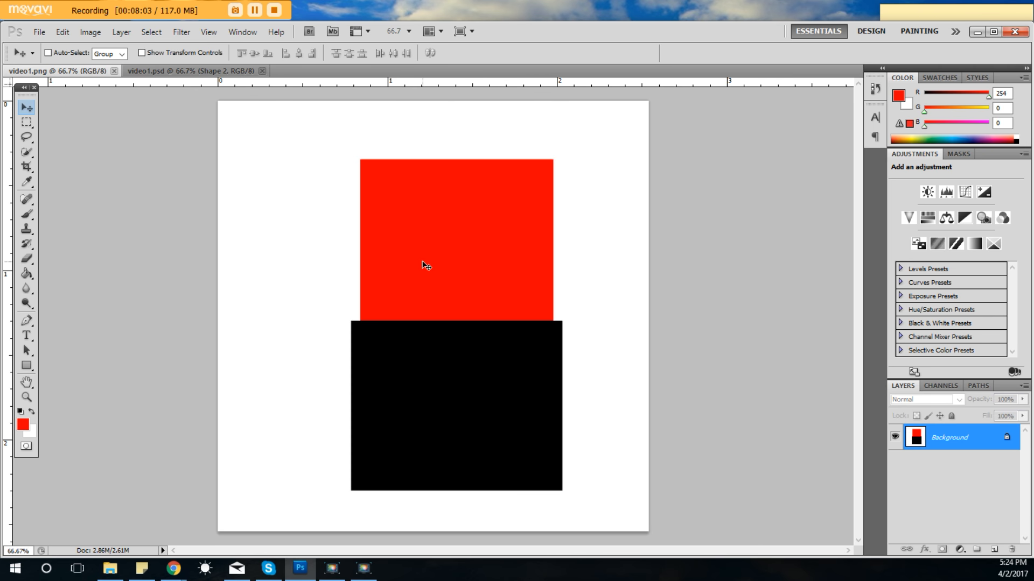
{"action": "left_click_drag", "start_coordinate": [425, 263], "coordinate": [440, 322]}
{"action": "key", "text": "Return"}
{"action": "left_click", "coordinate": [26, 214]}
{"action": "mouse_move", "coordinate": [313, 186]}
{"action": "left_mouse_down"}
{"action": "mouse_move", "coordinate": [522, 358]}
{"action": "mouse_move", "coordinate": [441, 280]}
{"action": "mouse_move", "coordinate": [219, 409]}
{"action": "mouse_move", "coordinate": [353, 334]}
{"action": "left_mouse_up"}
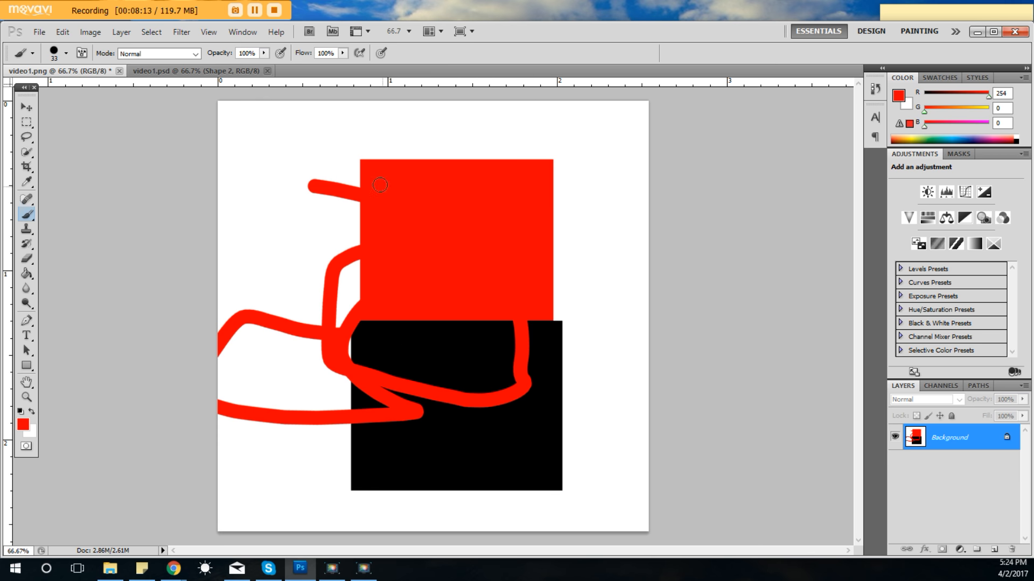
In video1.psd, swap the rectangles' positions by moving red Shape 2 to the lower half and black Shape 1 directly above it.
{"action": "left_click", "coordinate": [174, 72]}
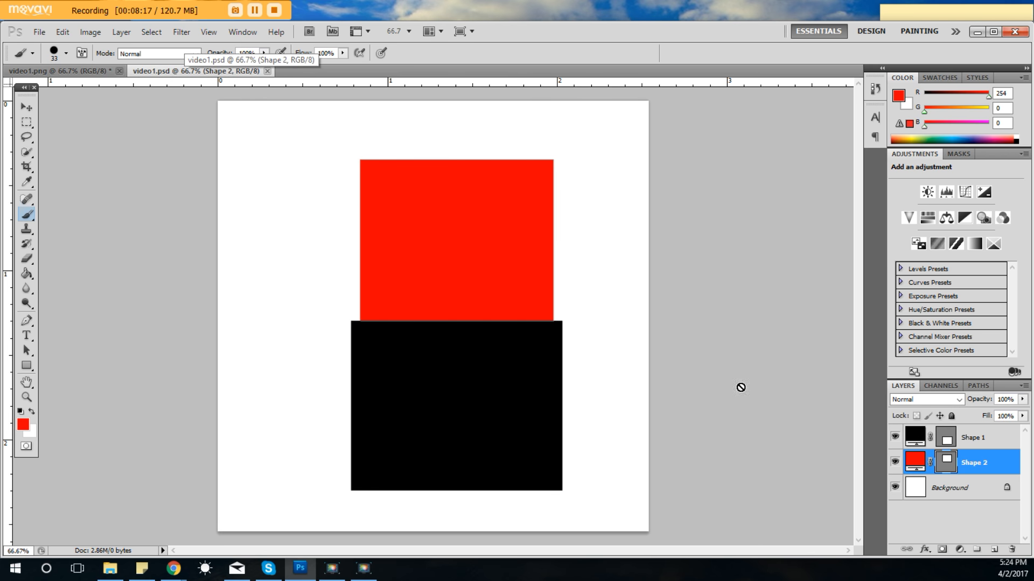
{"action": "left_click", "coordinate": [985, 438]}
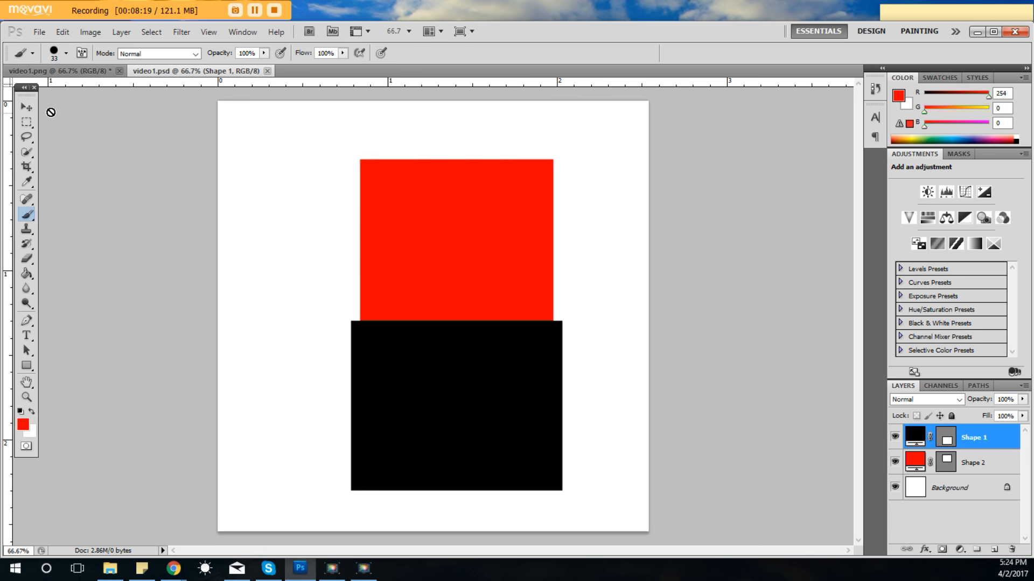
{"action": "left_click", "coordinate": [27, 108]}
{"action": "left_click_drag", "start_coordinate": [480, 385], "coordinate": [397, 403]}
{"action": "left_click", "coordinate": [961, 459]}
{"action": "left_click_drag", "start_coordinate": [509, 238], "coordinate": [471, 418]}
{"action": "left_click", "coordinate": [980, 437]}
{"action": "left_click_drag", "start_coordinate": [396, 481], "coordinate": [474, 305]}
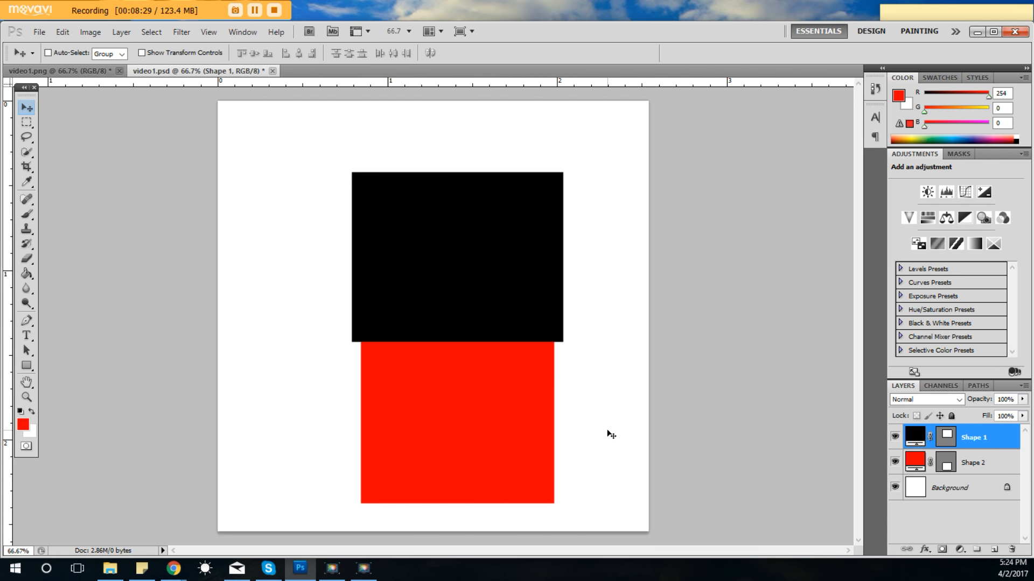